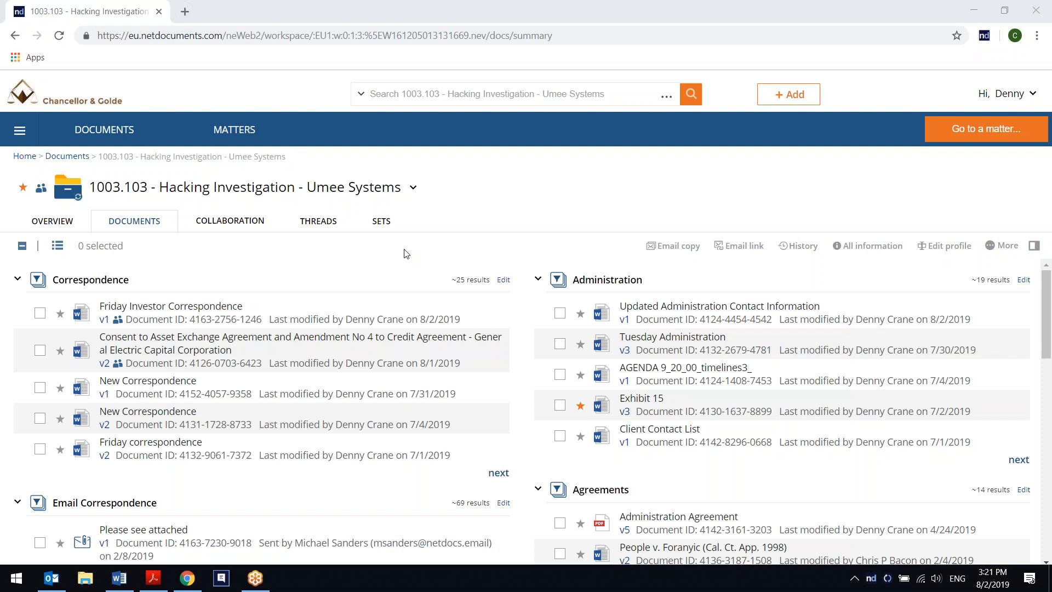
Open the deposition set among the matter's sets and view its Firewall Log document
{"action": "left_click", "coordinate": [382, 222]}
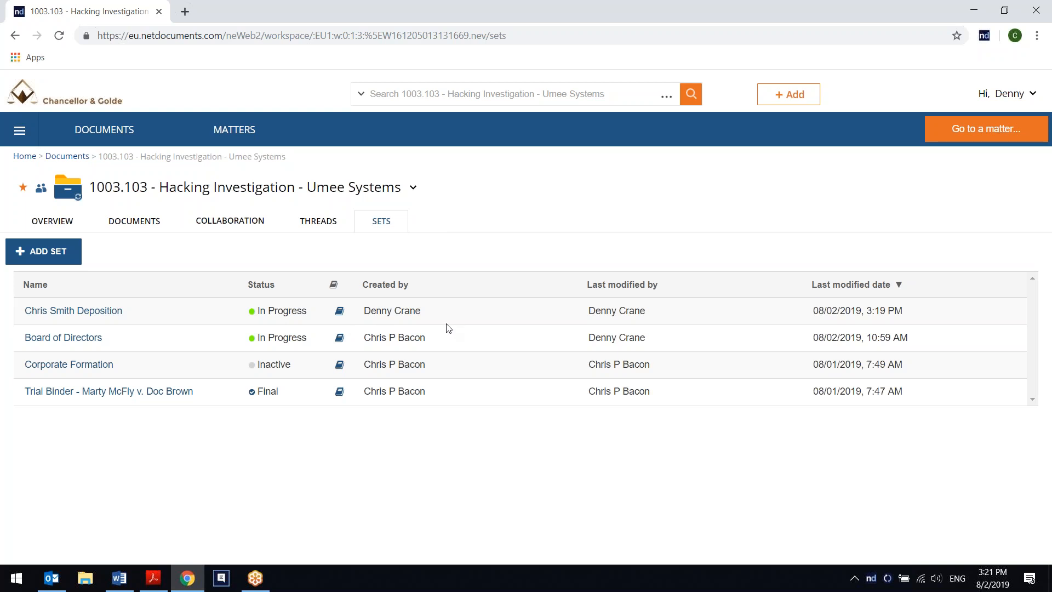
{"action": "left_click", "coordinate": [102, 312]}
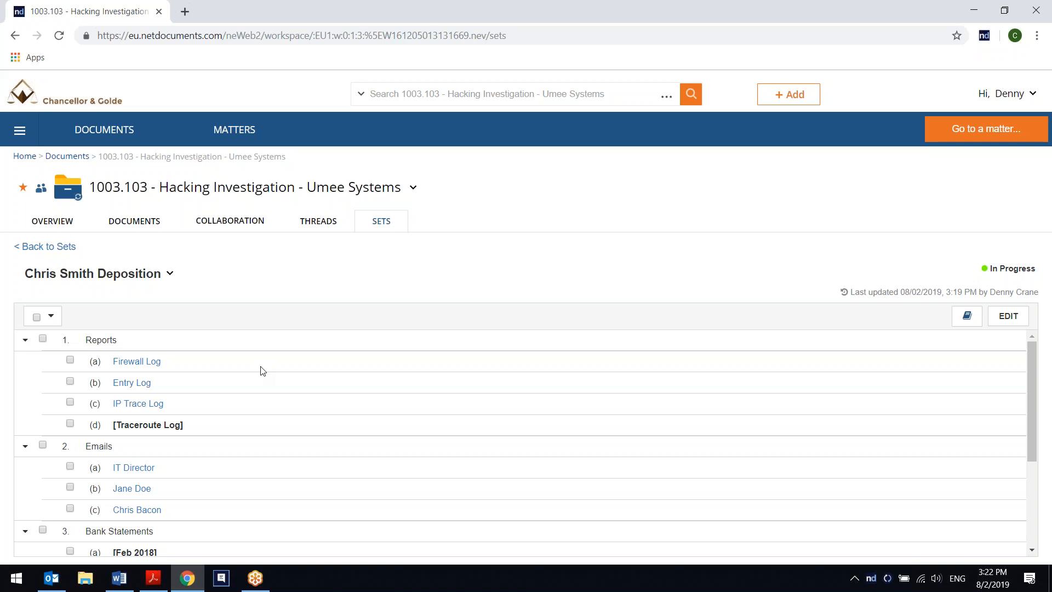
{"action": "left_click", "coordinate": [132, 362]}
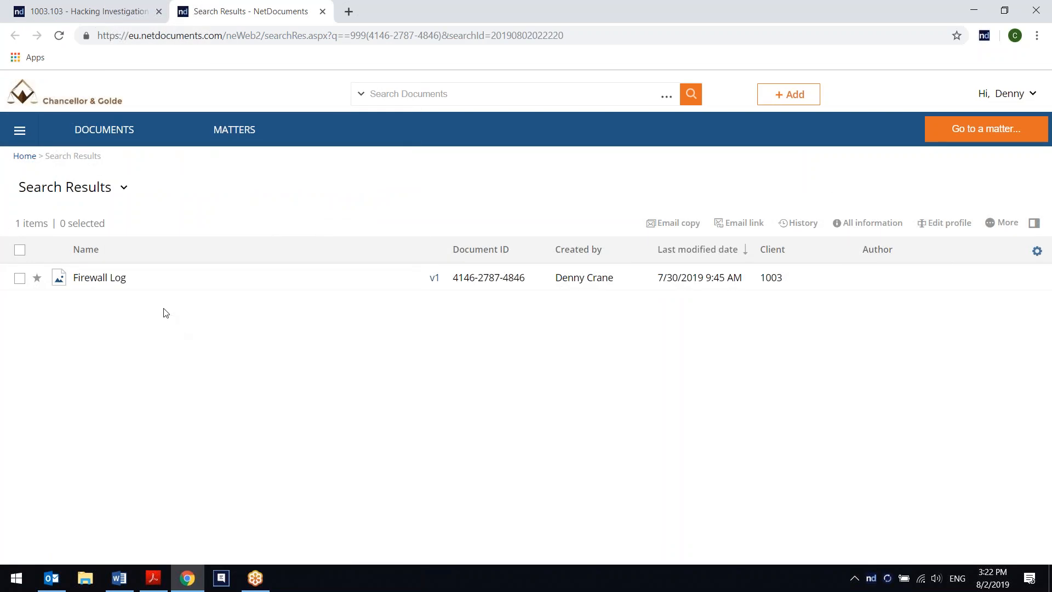
{"action": "left_click", "coordinate": [323, 11]}
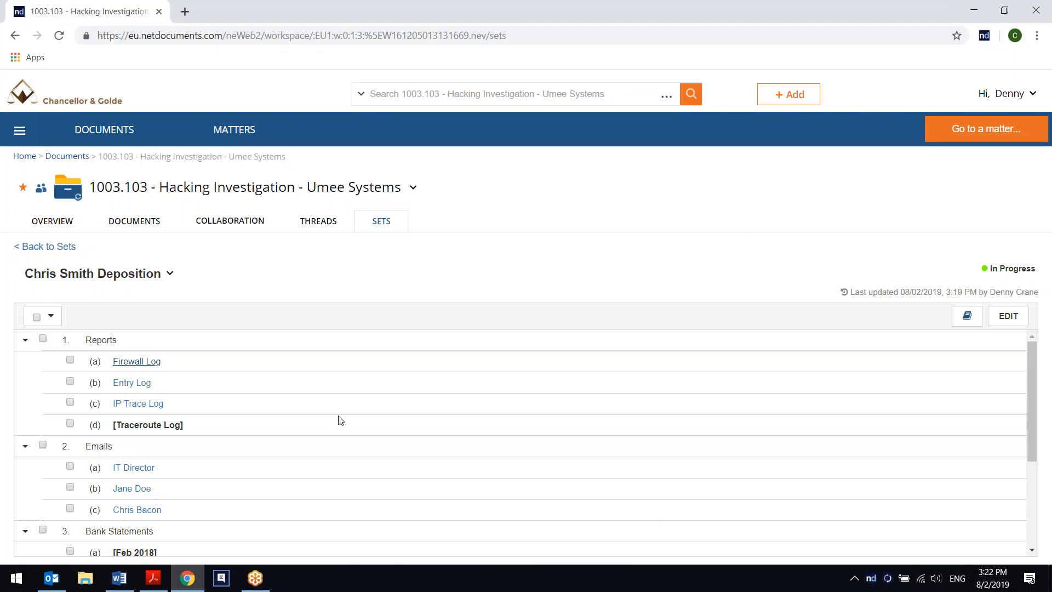
Start editing the deposition set and add the header "Final Deposition Notes" between Reports and Emails
{"action": "left_click", "coordinate": [1007, 322]}
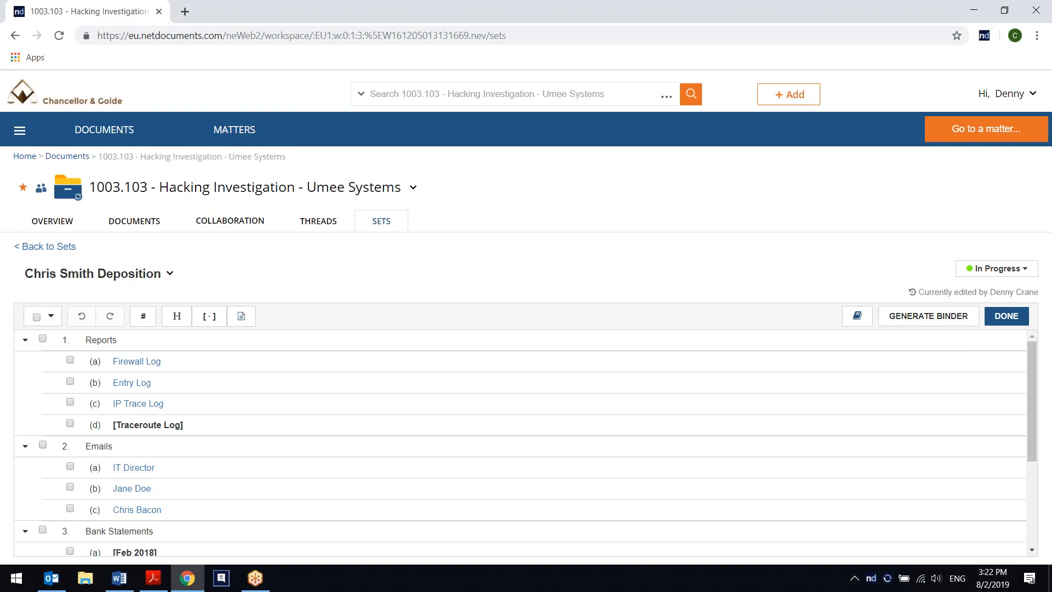
{"action": "left_click", "coordinate": [985, 273]}
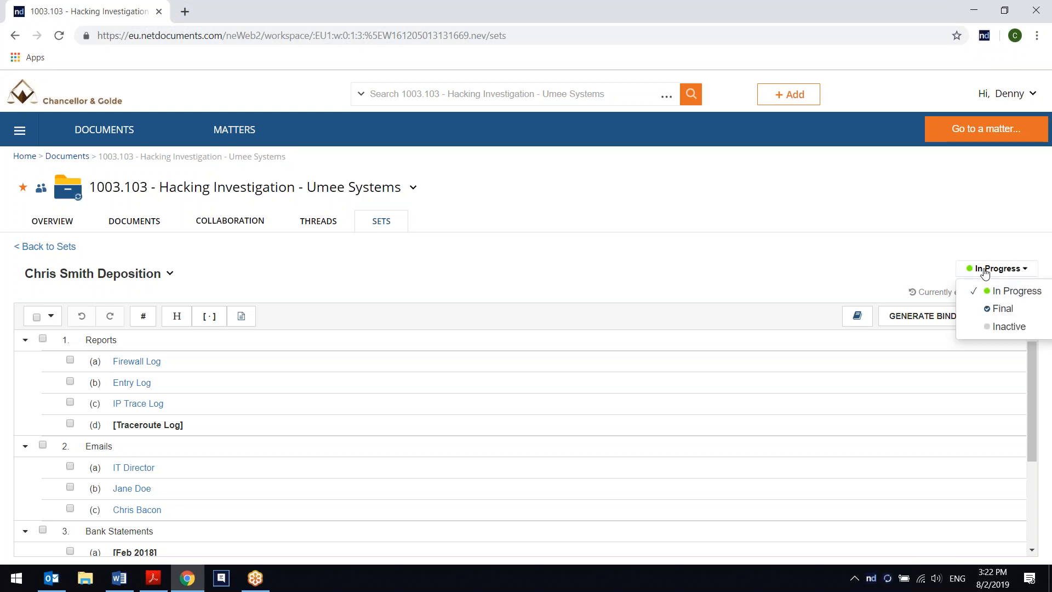
{"action": "left_click", "coordinate": [915, 272]}
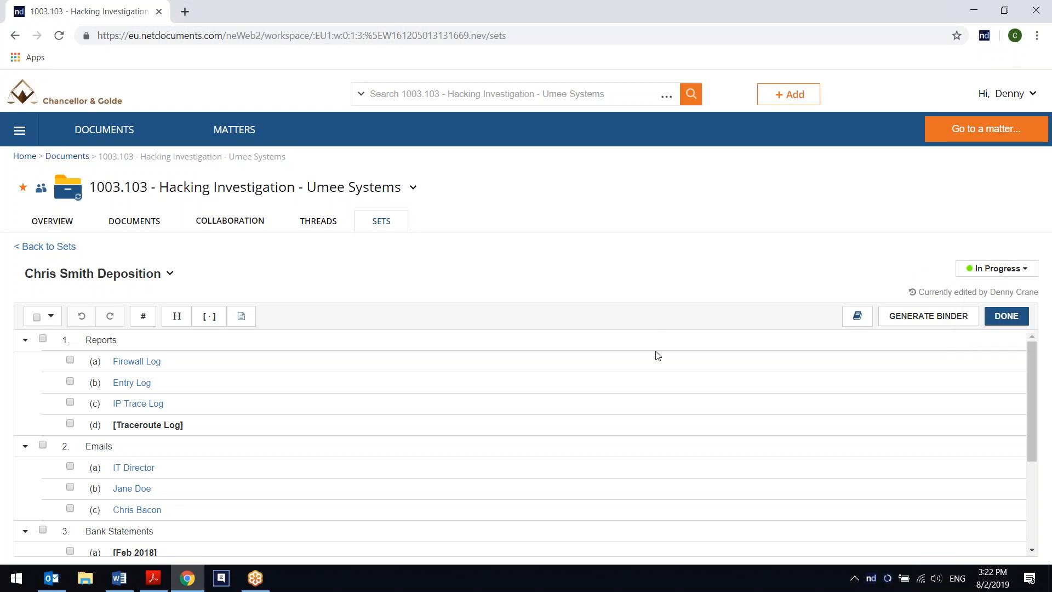
{"action": "mouse_move", "coordinate": [180, 340]}
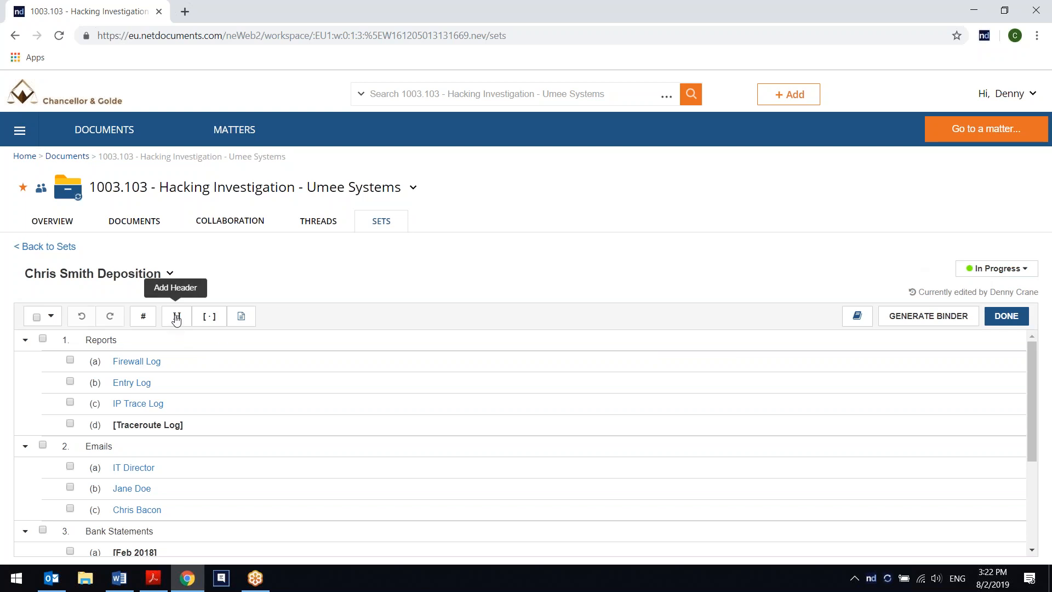
{"action": "left_click_drag", "start_coordinate": [176, 321], "coordinate": [120, 437]}
{"action": "type", "text": "Final Deposition Notes"}
{"action": "key", "text": "Return"}
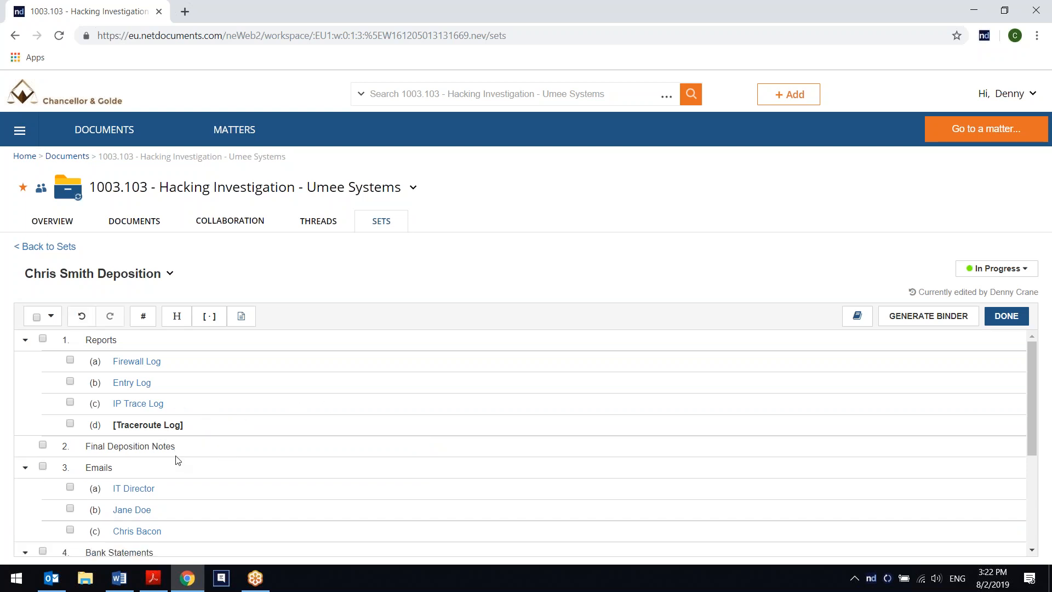
Add three placeholders under Final Deposition Notes, each titled with a different team member's first name followed by "Notes"
{"action": "left_click_drag", "start_coordinate": [208, 322], "coordinate": [146, 457]}
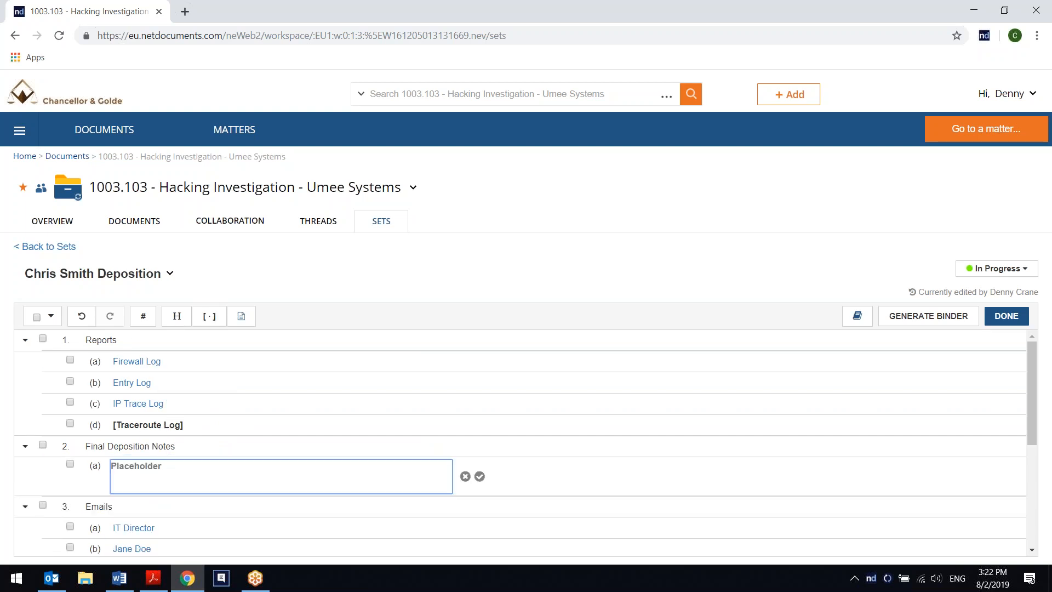
{"action": "type", "text": "Shelby Notes"}
{"action": "key", "text": "Return"}
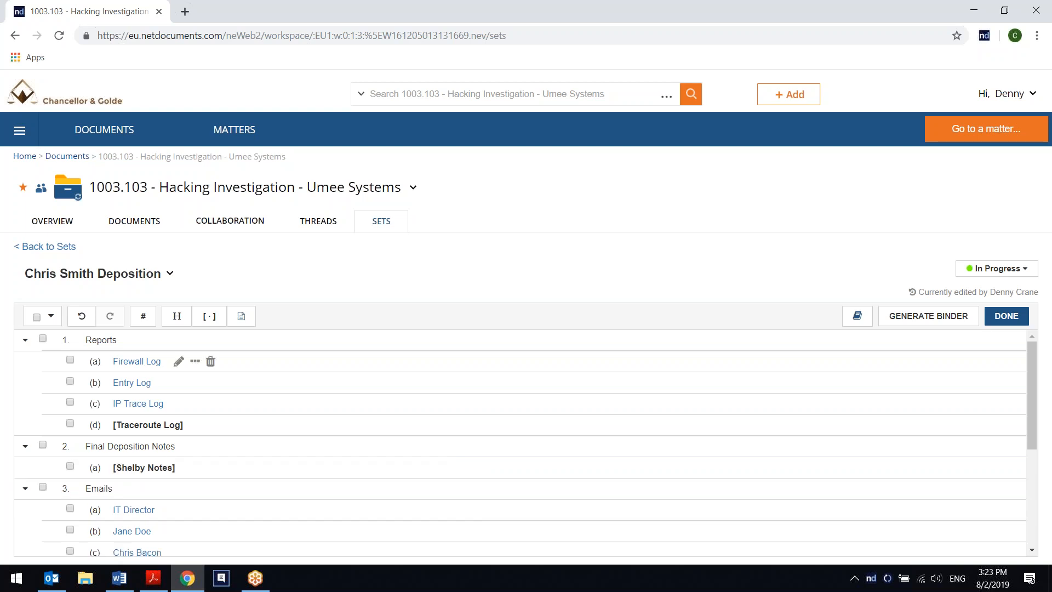
{"action": "left_click_drag", "start_coordinate": [209, 317], "coordinate": [145, 478]}
{"action": "type", "text": "John Notes"}
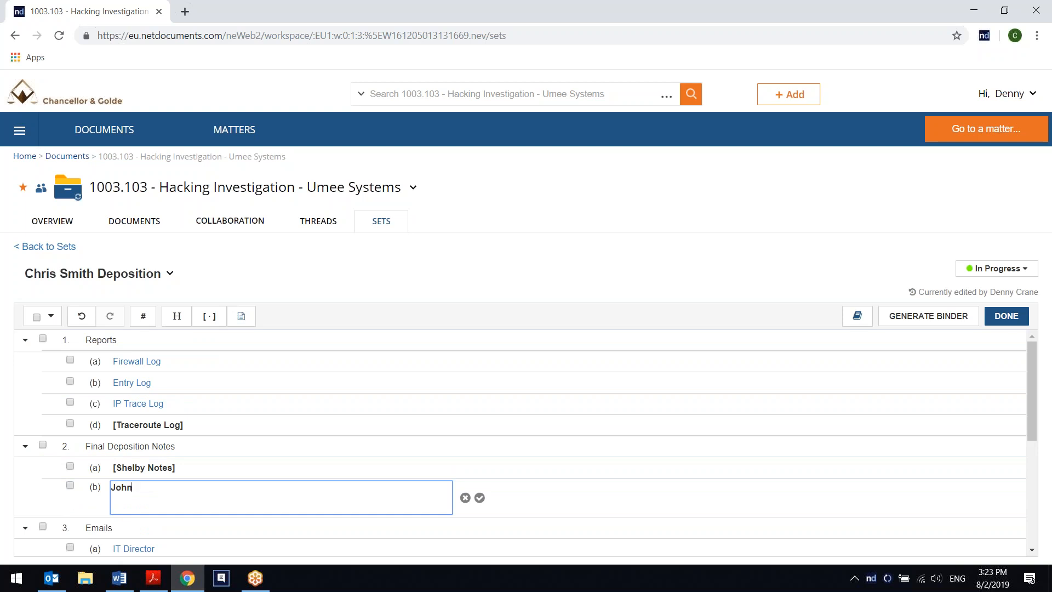
{"action": "key", "text": "Return"}
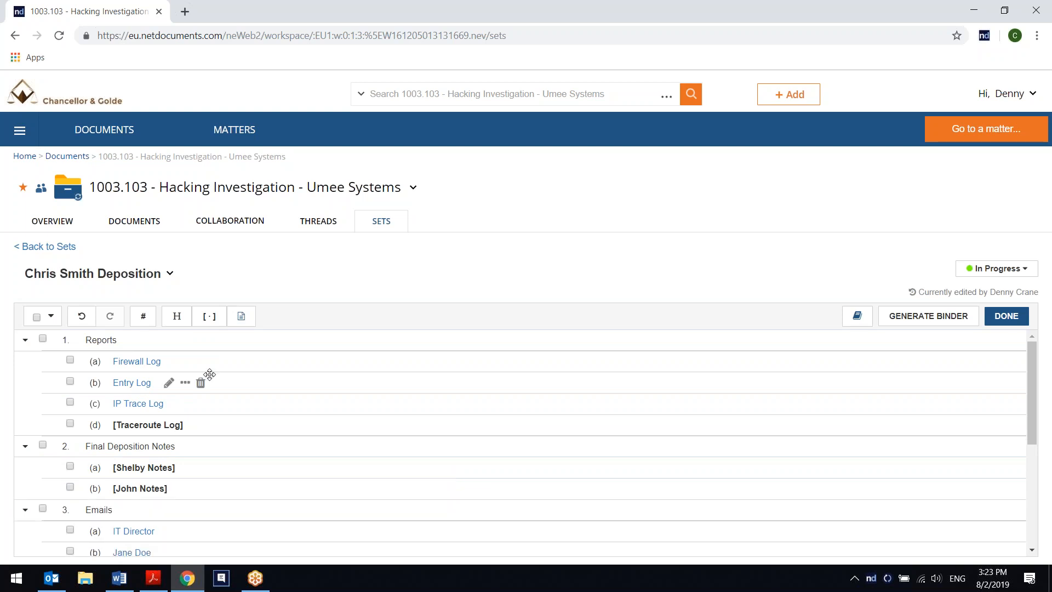
{"action": "left_click_drag", "start_coordinate": [209, 316], "coordinate": [167, 505]}
{"action": "type", "text": "Mike Notes"}
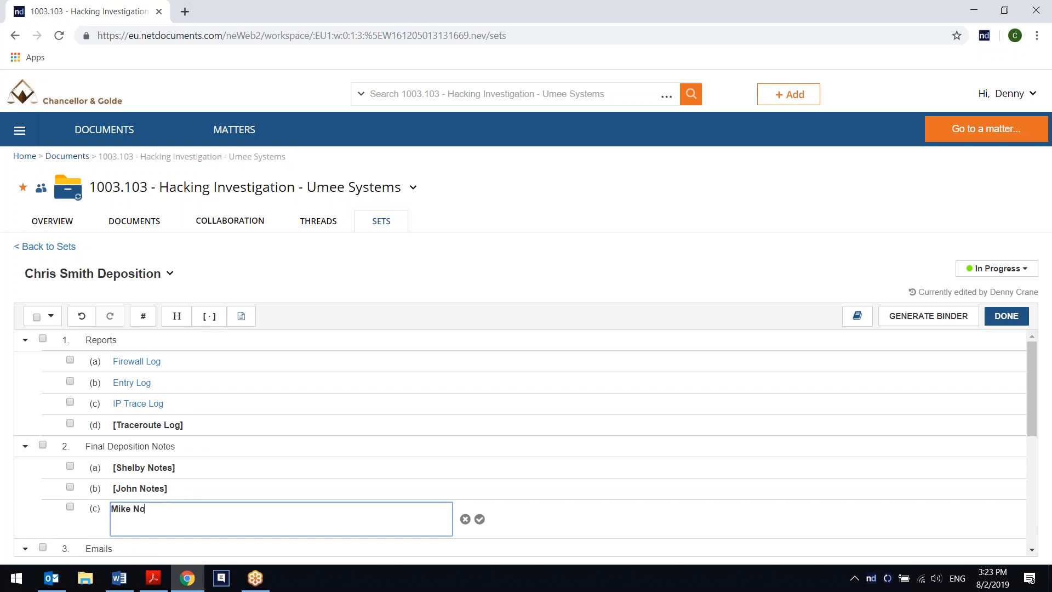
{"action": "key", "text": "Return"}
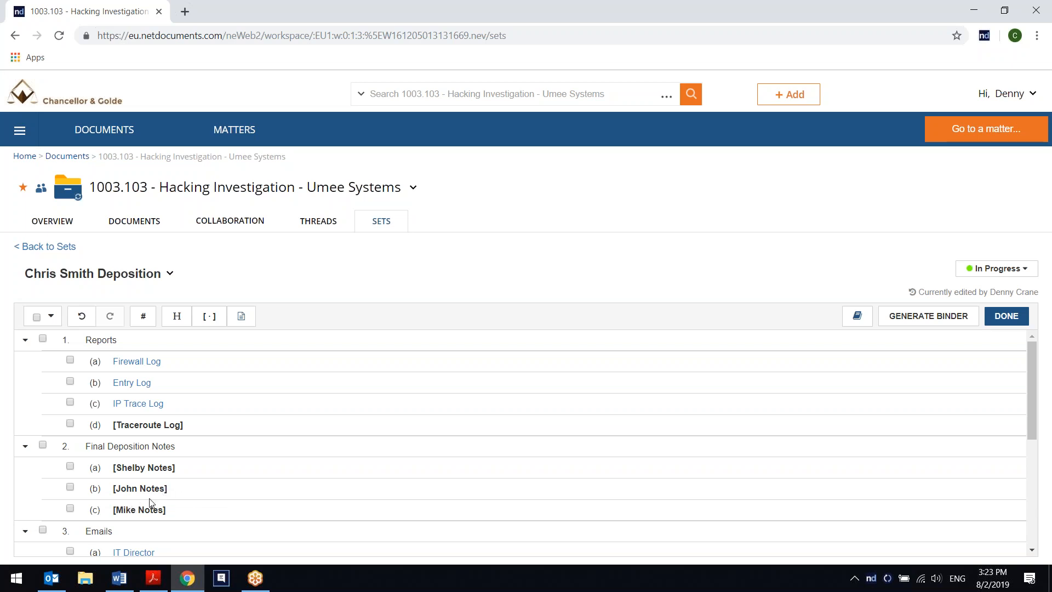
Try nesting one notes placeholder and moving another into Reports, and restore their original arrangement
{"action": "left_click_drag", "start_coordinate": [139, 510], "coordinate": [156, 512]}
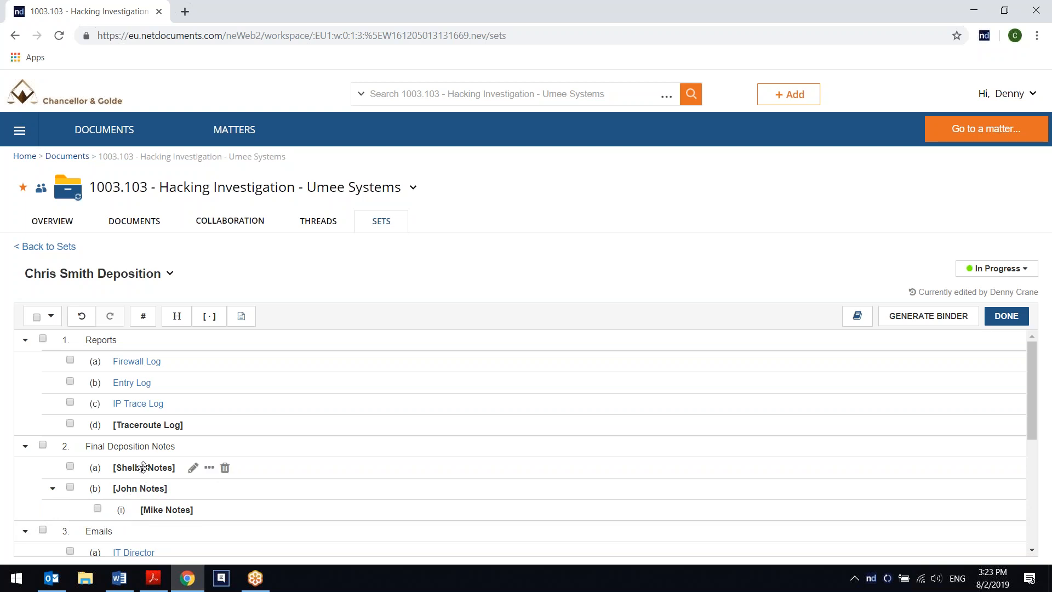
{"action": "left_click_drag", "start_coordinate": [143, 467], "coordinate": [142, 434]}
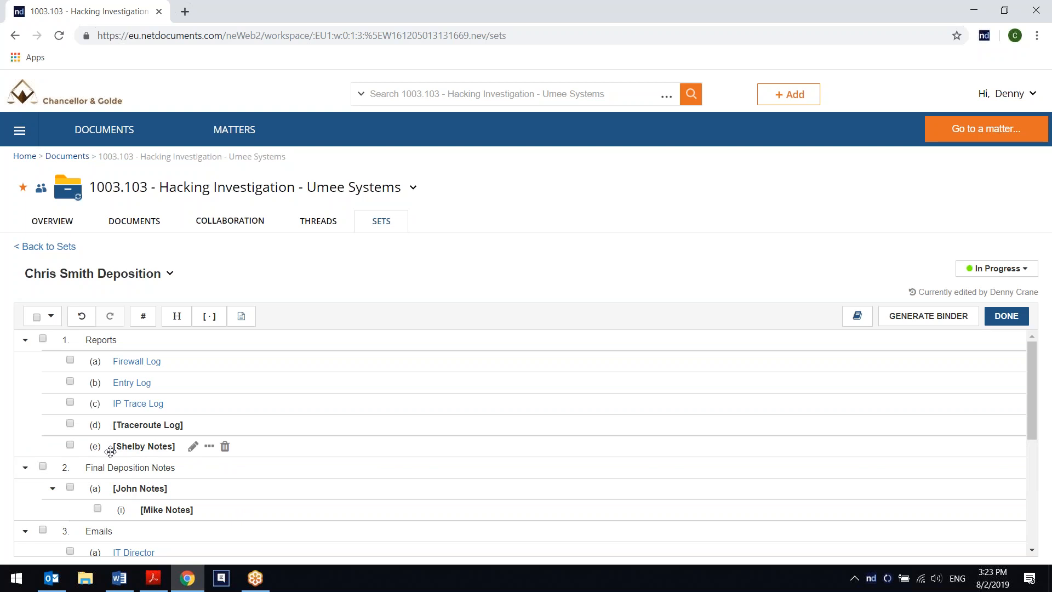
{"action": "left_click_drag", "start_coordinate": [117, 445], "coordinate": [122, 470]}
{"action": "left_click_drag", "start_coordinate": [150, 509], "coordinate": [122, 506]}
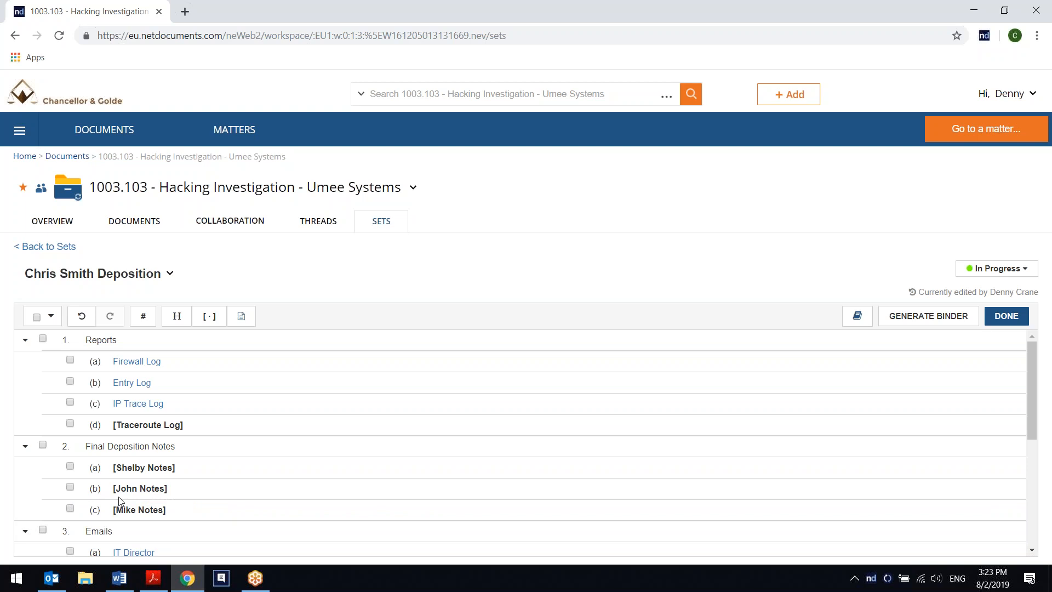
Review the set's numbering settings, including the number formats offered for Level 5, without saving changes
{"action": "left_click", "coordinate": [145, 321]}
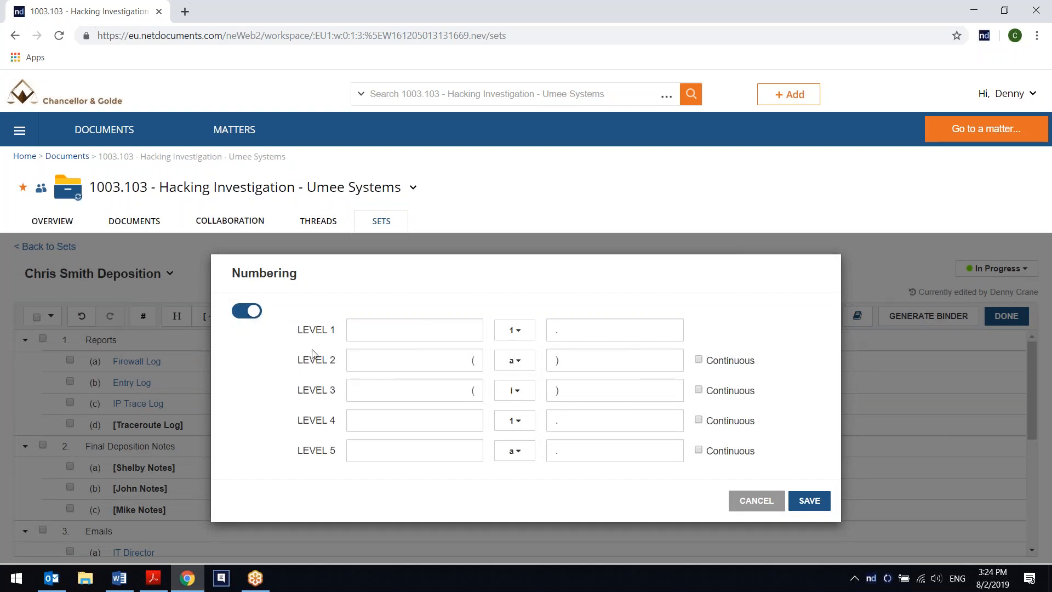
{"action": "left_click", "coordinate": [523, 452]}
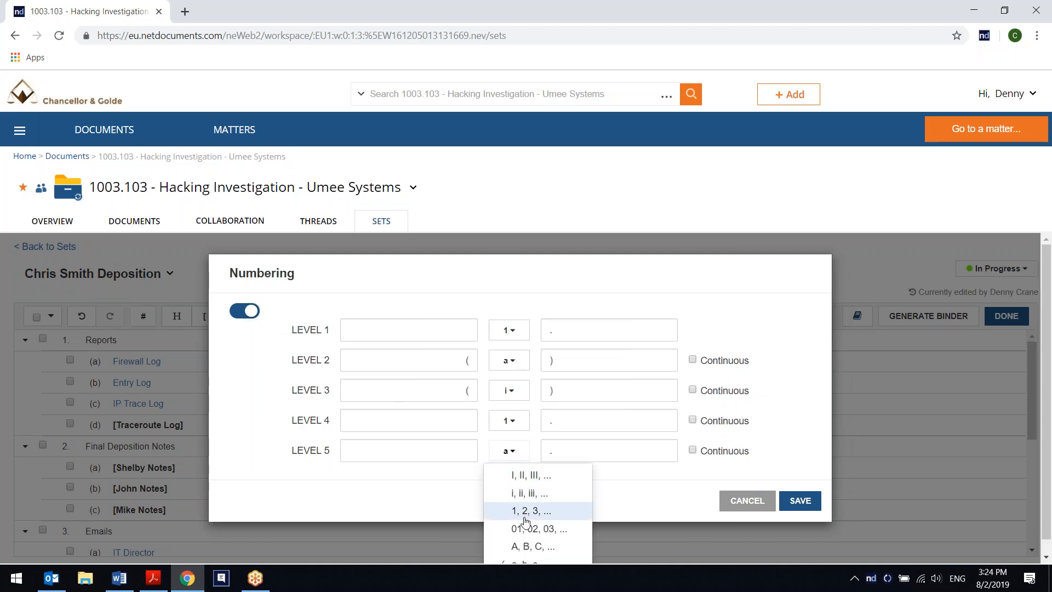
{"action": "left_click", "coordinate": [630, 500]}
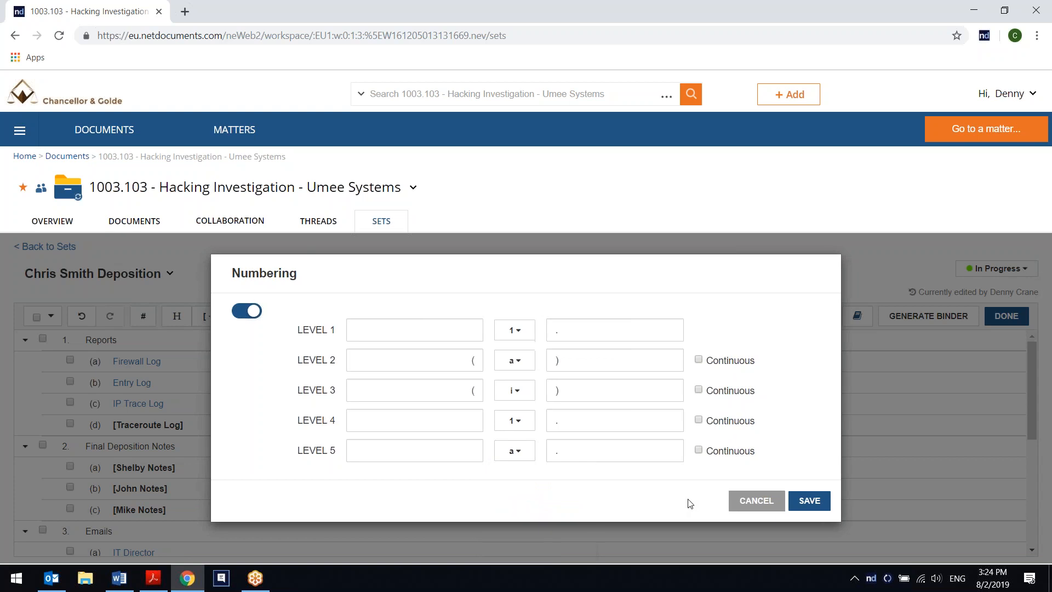
{"action": "left_click", "coordinate": [756, 501]}
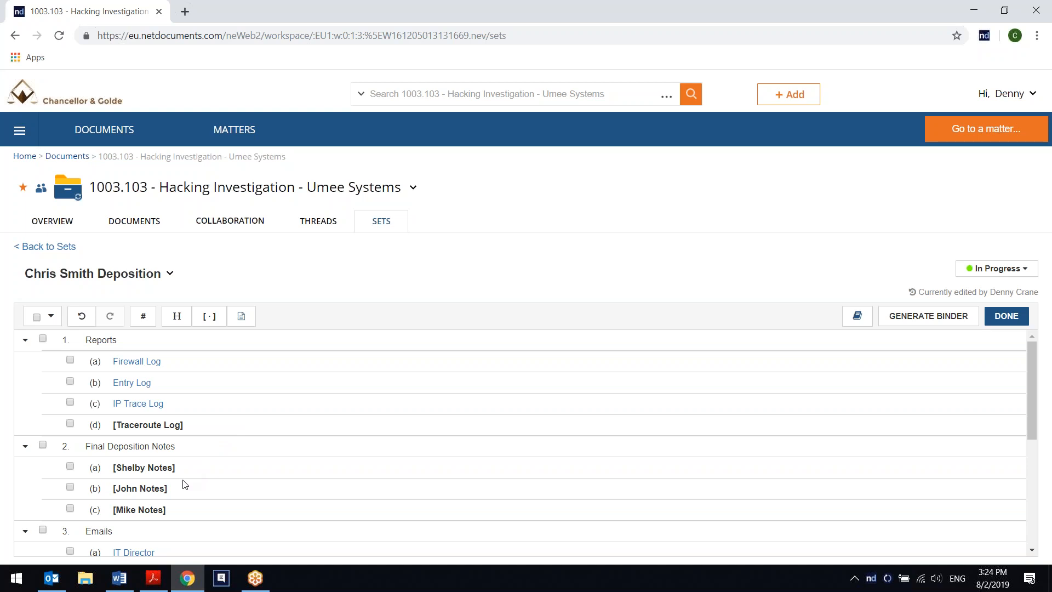
Fill the first placeholder under Final Deposition Notes by uploading "ALABAMA ET AL. v. NORTH CAROLINA_1" from the Desktop
{"action": "mouse_move", "coordinate": [177, 469]}
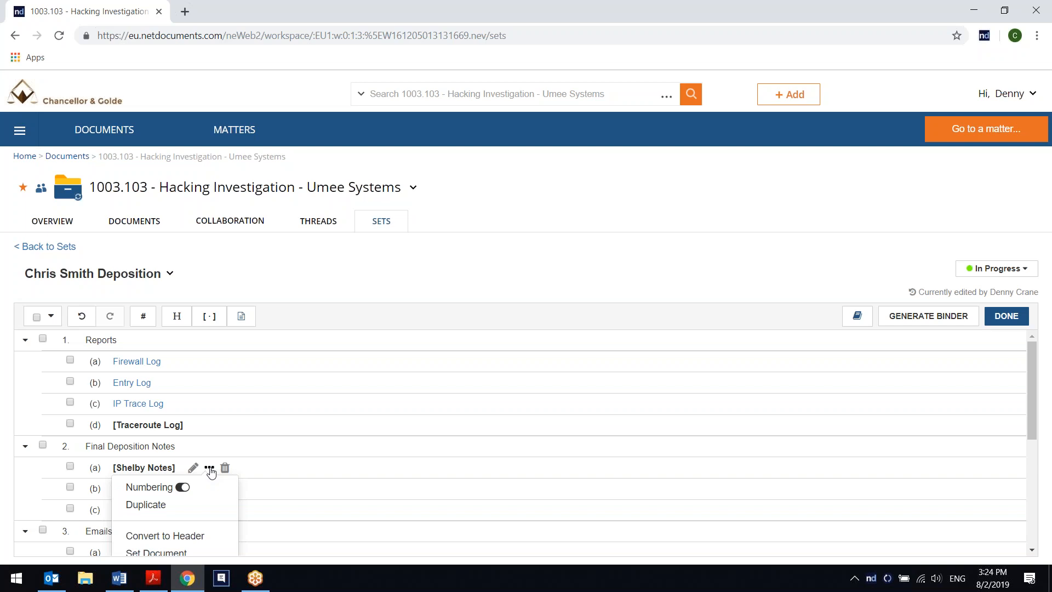
{"action": "scroll", "coordinate": [211, 471], "scroll_direction": "down", "scroll_amount": 1}
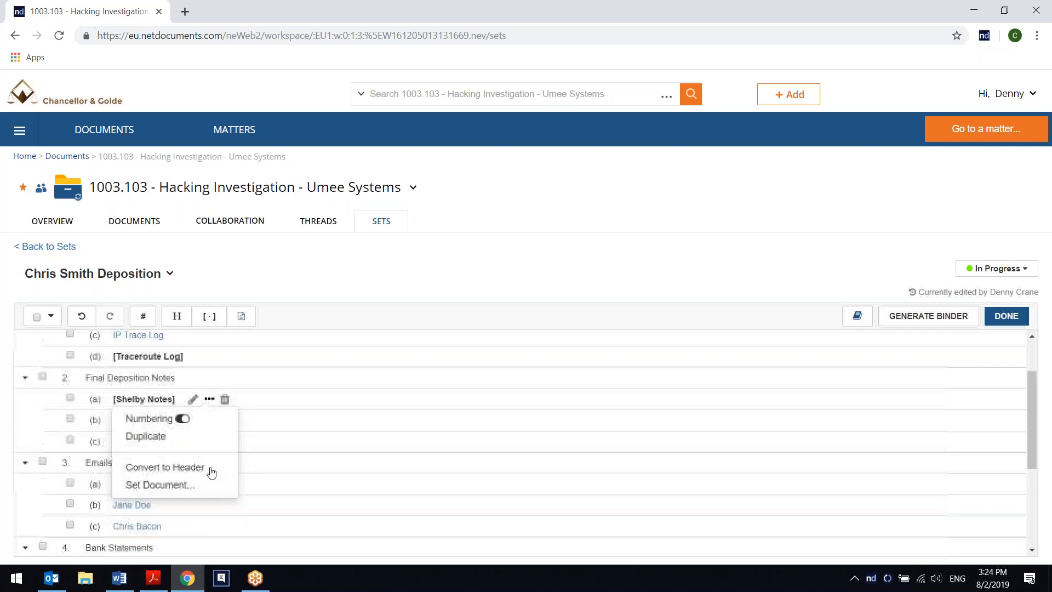
{"action": "left_click", "coordinate": [160, 485]}
{"action": "left_click", "coordinate": [509, 408]}
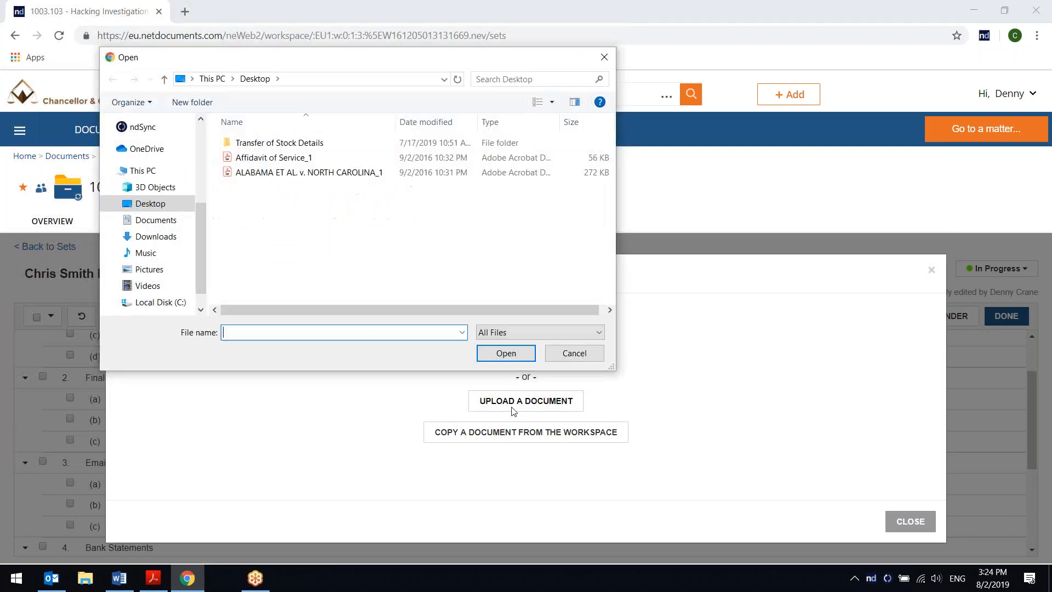
{"action": "double_click", "coordinate": [269, 174]}
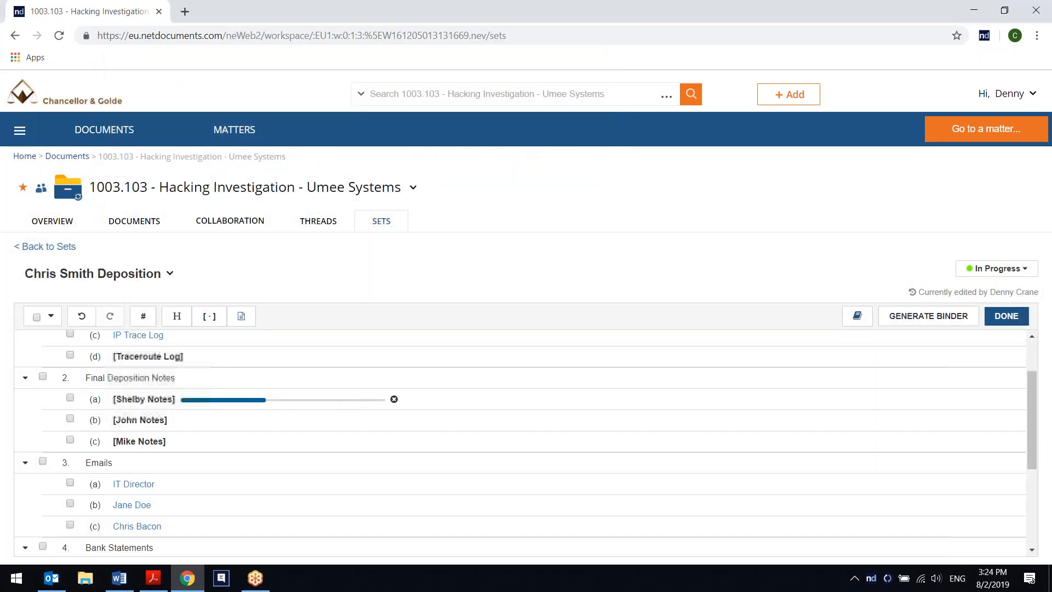
Fill the second placeholder under Final Deposition Notes with a copy of "developer checklist" from the workspace's Discovery documents
{"action": "mouse_move", "coordinate": [201, 448]}
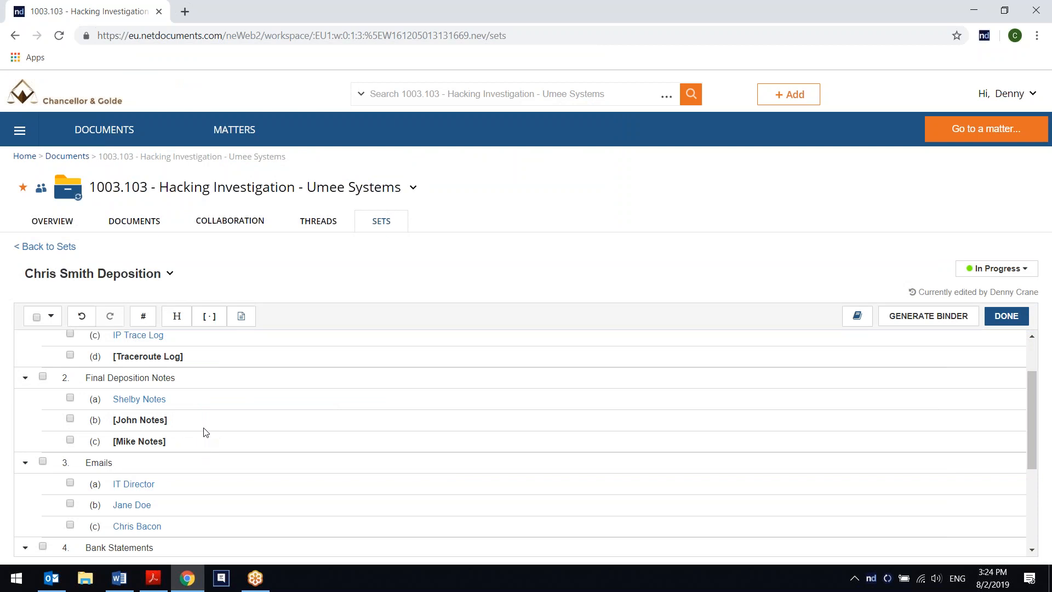
{"action": "left_click", "coordinate": [201, 422]}
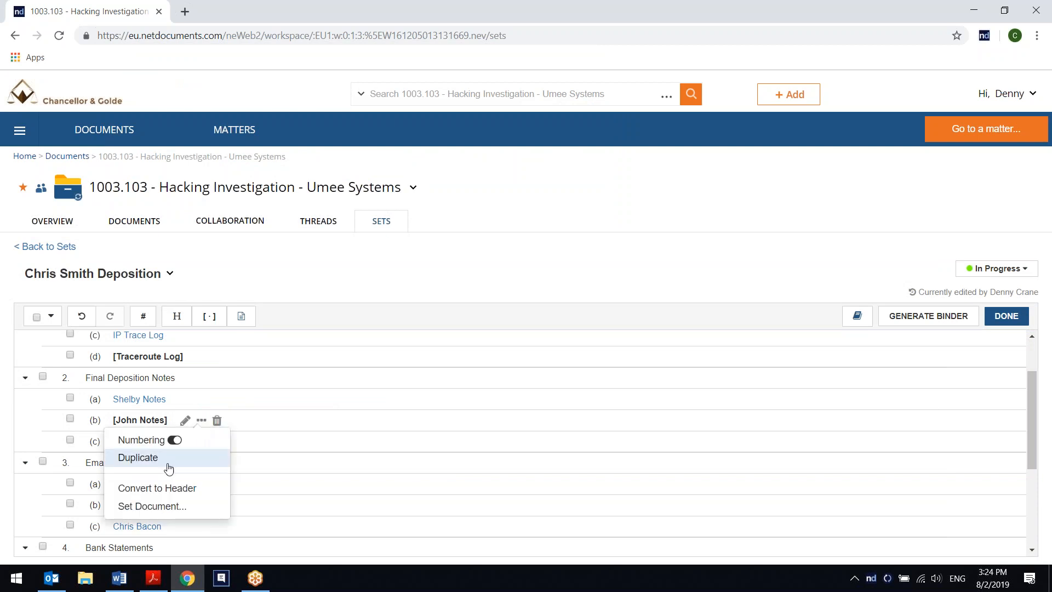
{"action": "left_click", "coordinate": [163, 507]}
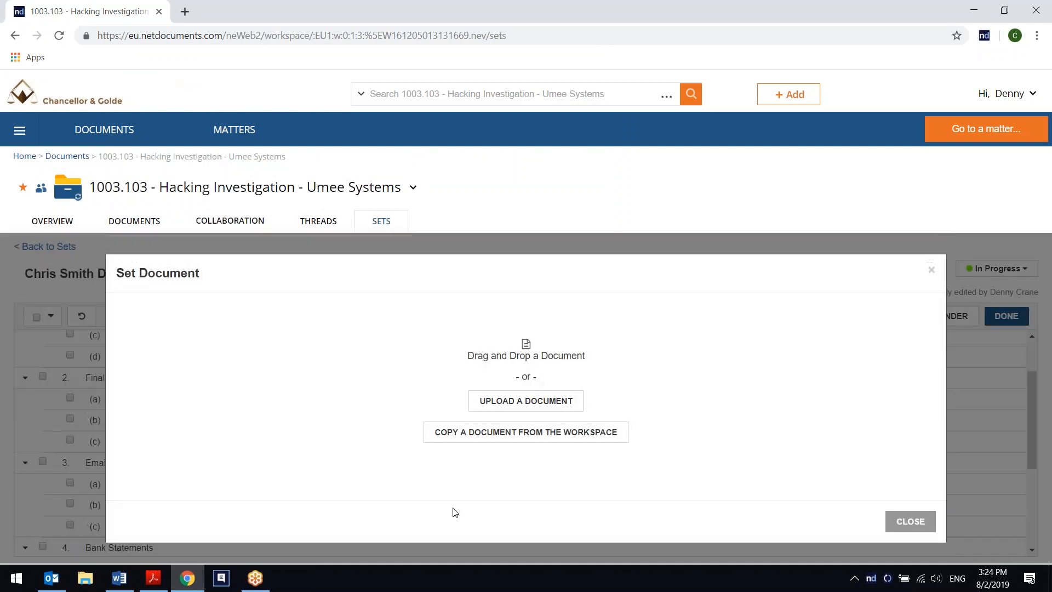
{"action": "left_click", "coordinate": [510, 438]}
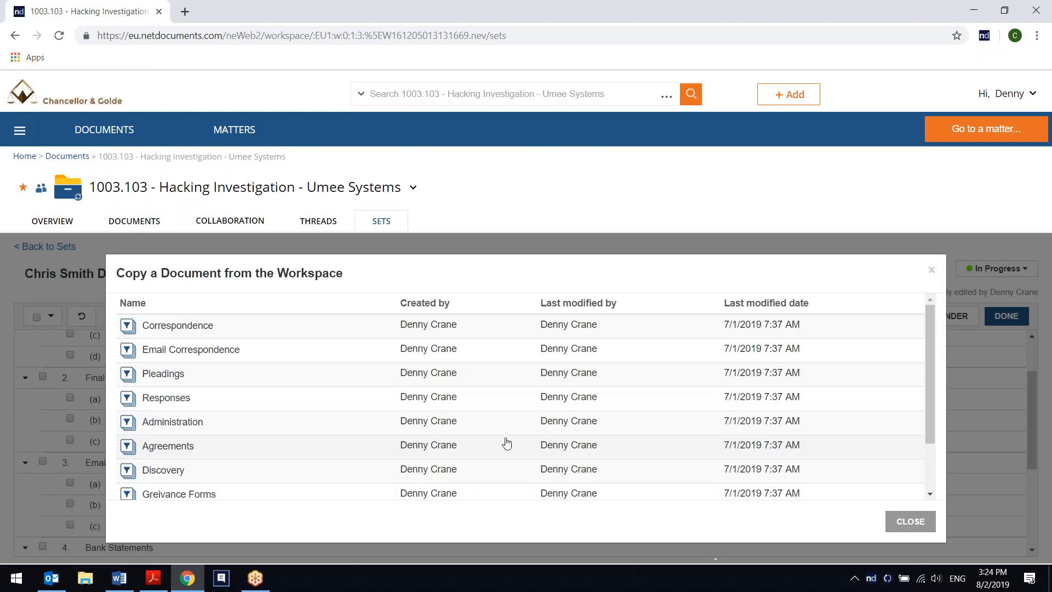
{"action": "left_click", "coordinate": [167, 473]}
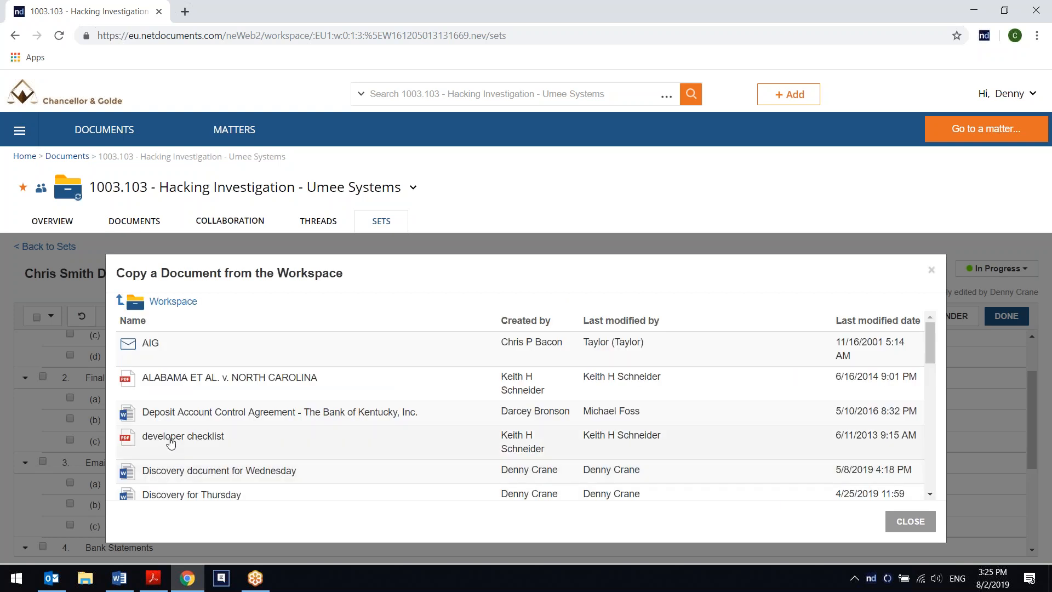
{"action": "left_click", "coordinate": [171, 442]}
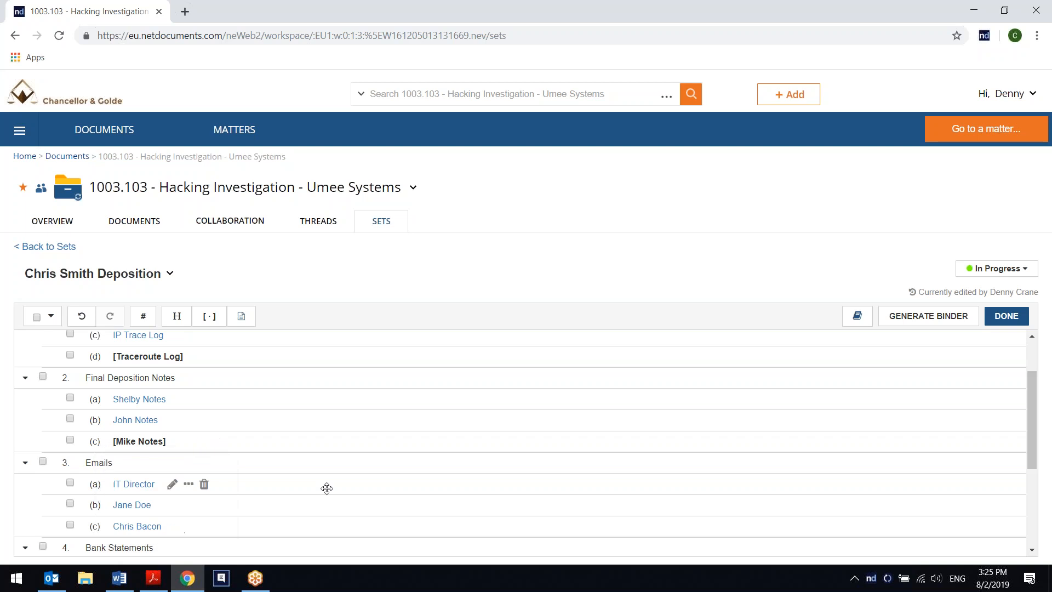
Fill the third placeholder under Final Deposition Notes with a copy of "Client Correspondence for Friday" from the workspace's Correspondence documents
{"action": "left_click", "coordinate": [200, 441]}
{"action": "left_click", "coordinate": [189, 525]}
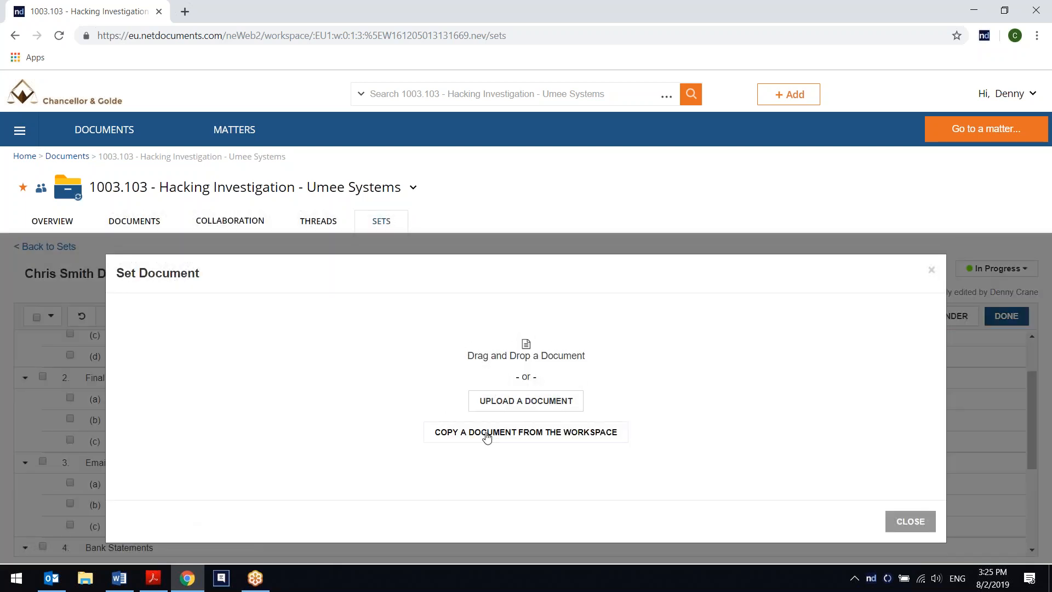
{"action": "left_click", "coordinate": [485, 440]}
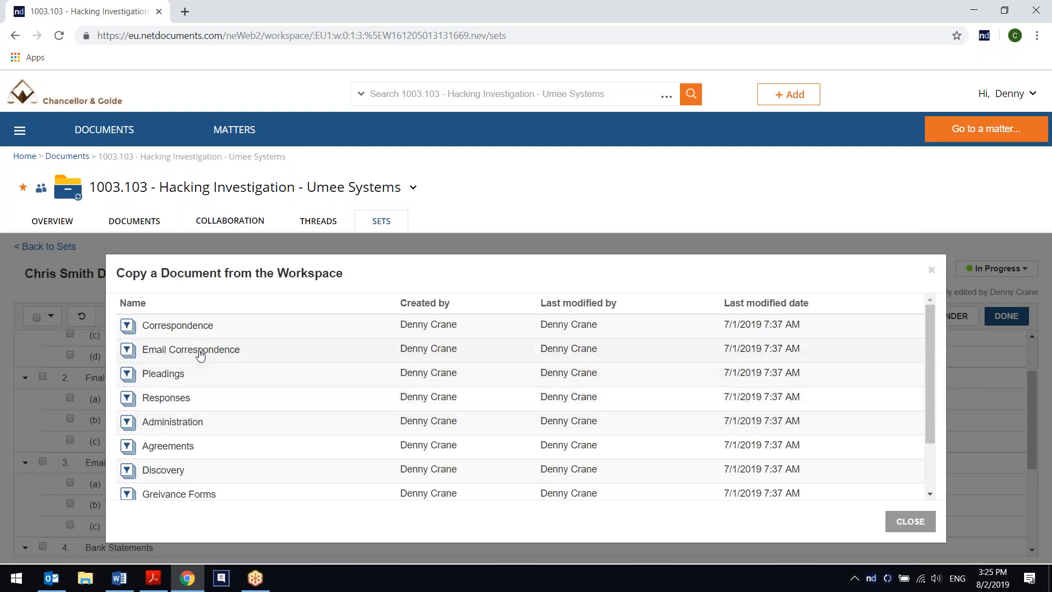
{"action": "left_click", "coordinate": [187, 327]}
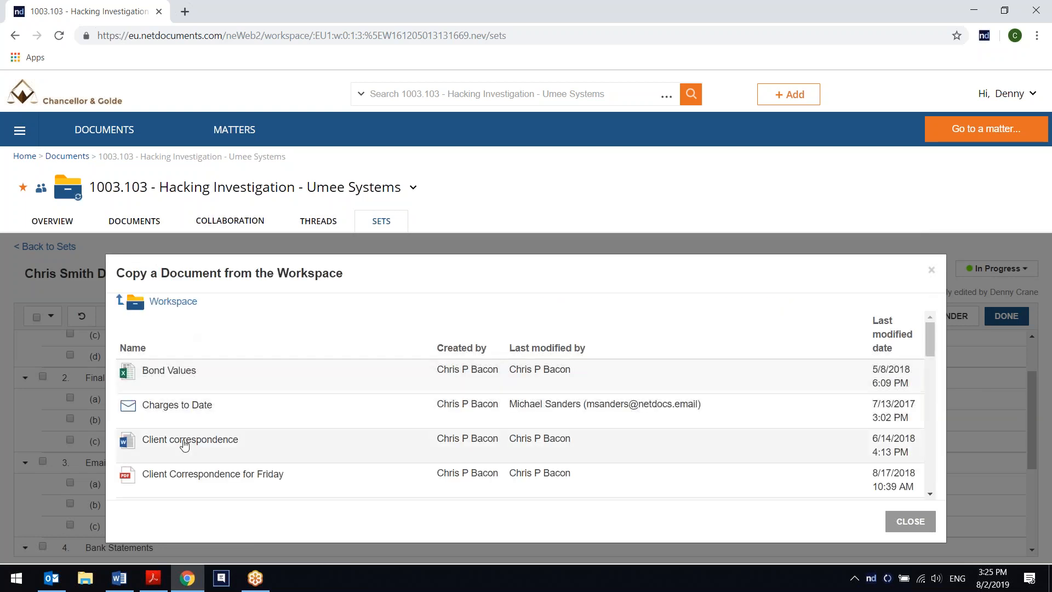
{"action": "left_click", "coordinate": [185, 474]}
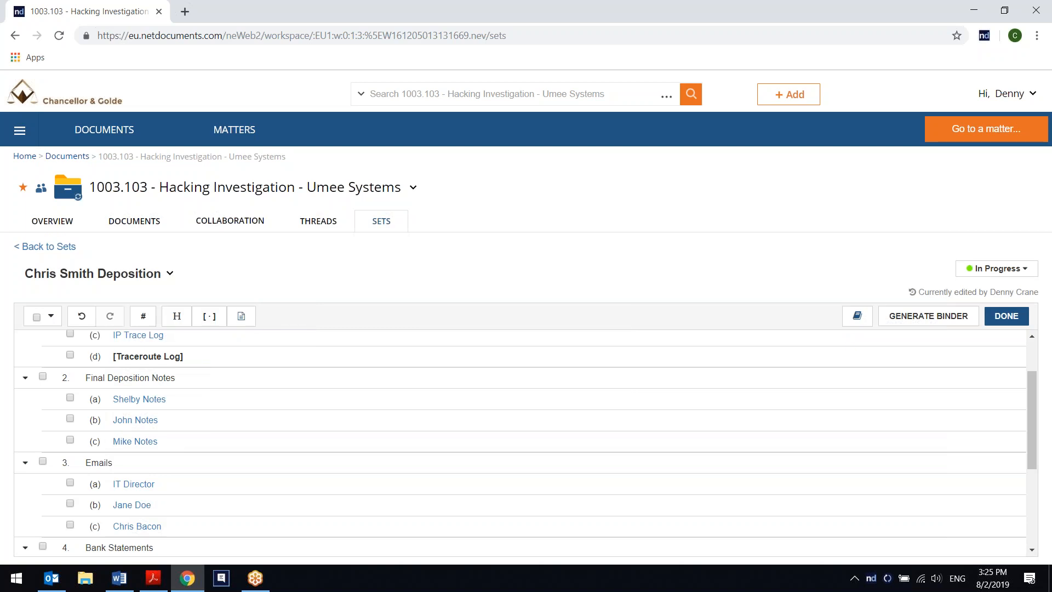
Uncover the desktop beside the browser and examine the "Transfer of Stock Details" folder, including its Financing Rounds subfolder
{"action": "scroll", "coordinate": [207, 482], "scroll_direction": "up", "scroll_amount": 3}
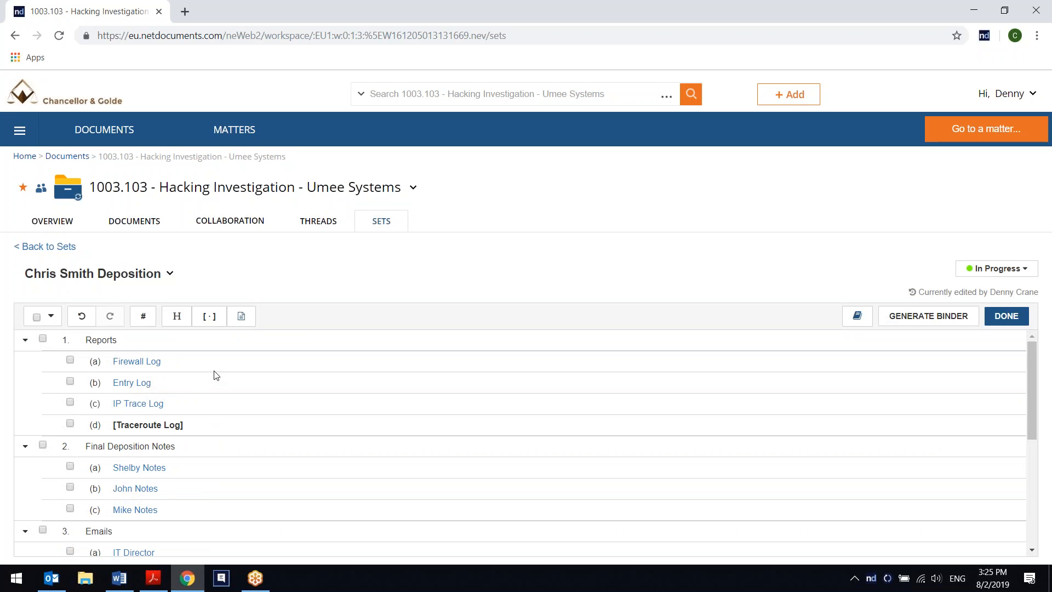
{"action": "left_click_drag", "start_coordinate": [248, 16], "coordinate": [319, 29]}
{"action": "left_click", "coordinate": [26, 94]}
{"action": "double_click", "coordinate": [25, 95]}
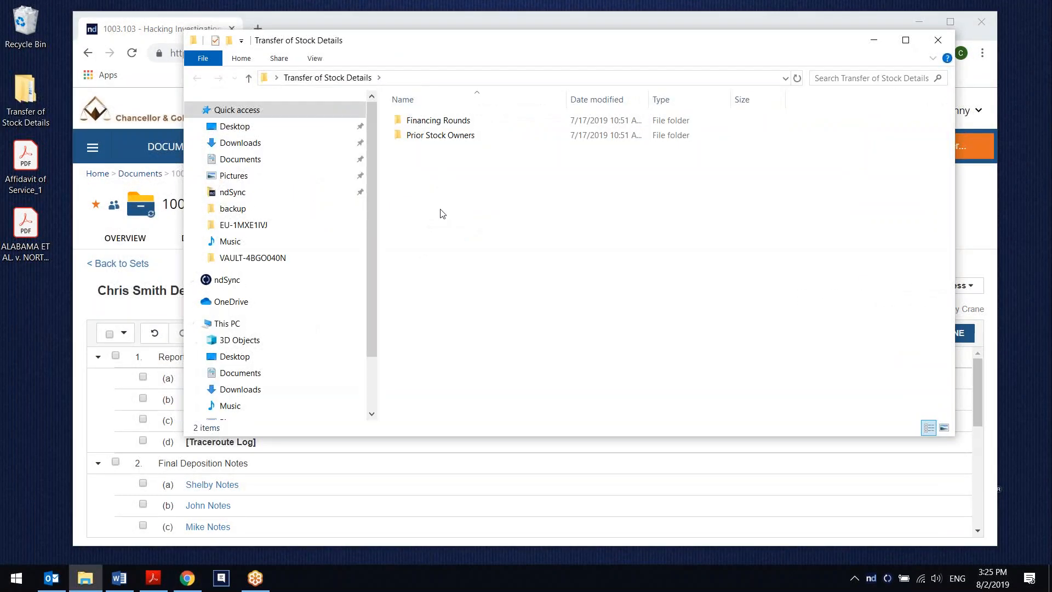
{"action": "double_click", "coordinate": [422, 121]}
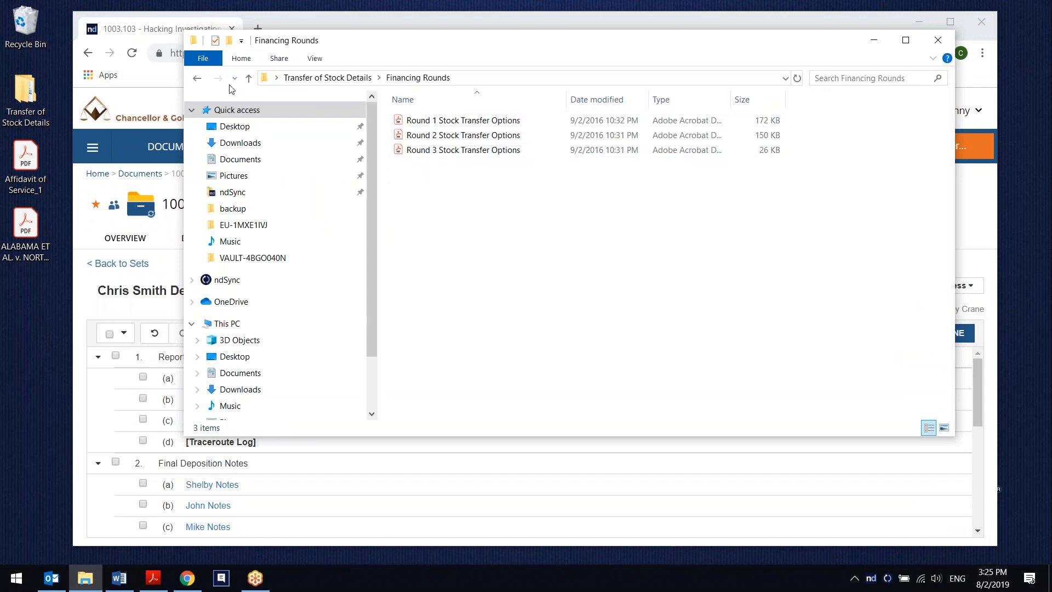
{"action": "left_click", "coordinate": [200, 80]}
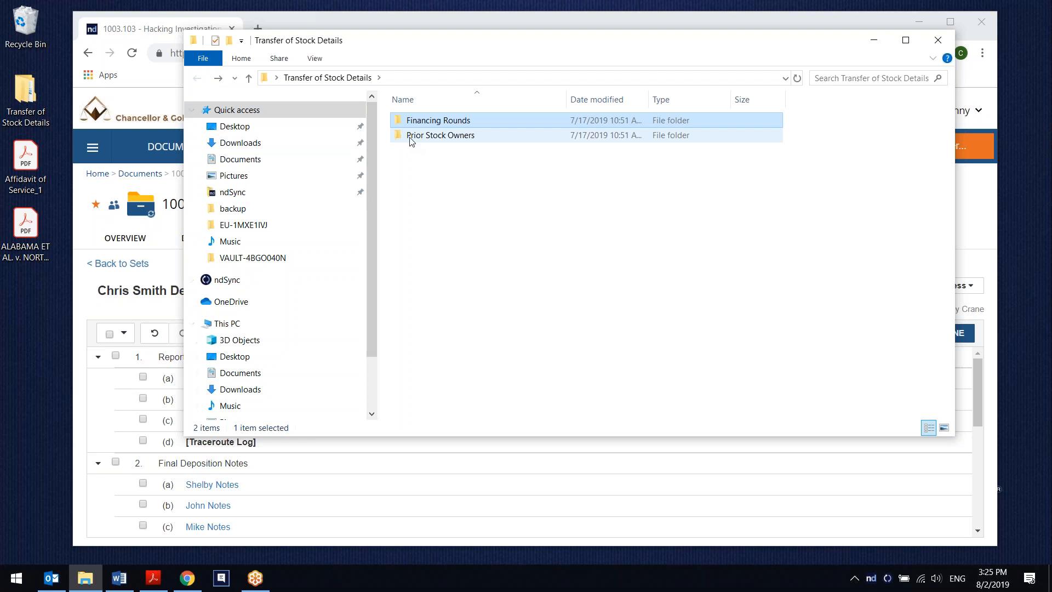
{"action": "left_click", "coordinate": [938, 40]}
Upload the desktop folder "Transfer of Stock Details" with its subfolders into the set as the first item under Reports
{"action": "mouse_move", "coordinate": [177, 358]}
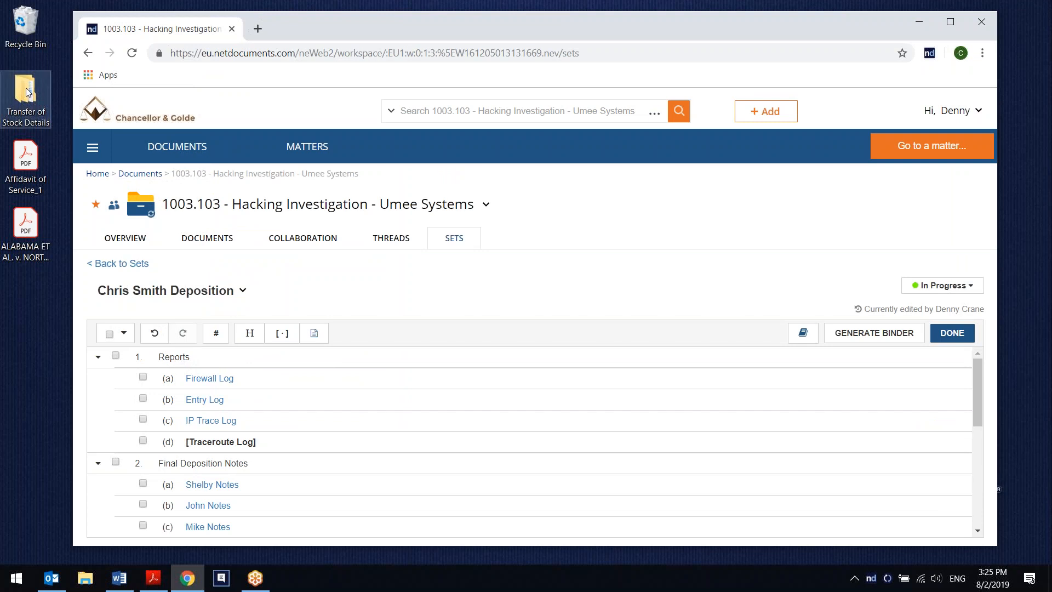
{"action": "left_click_drag", "start_coordinate": [26, 92], "coordinate": [168, 371]}
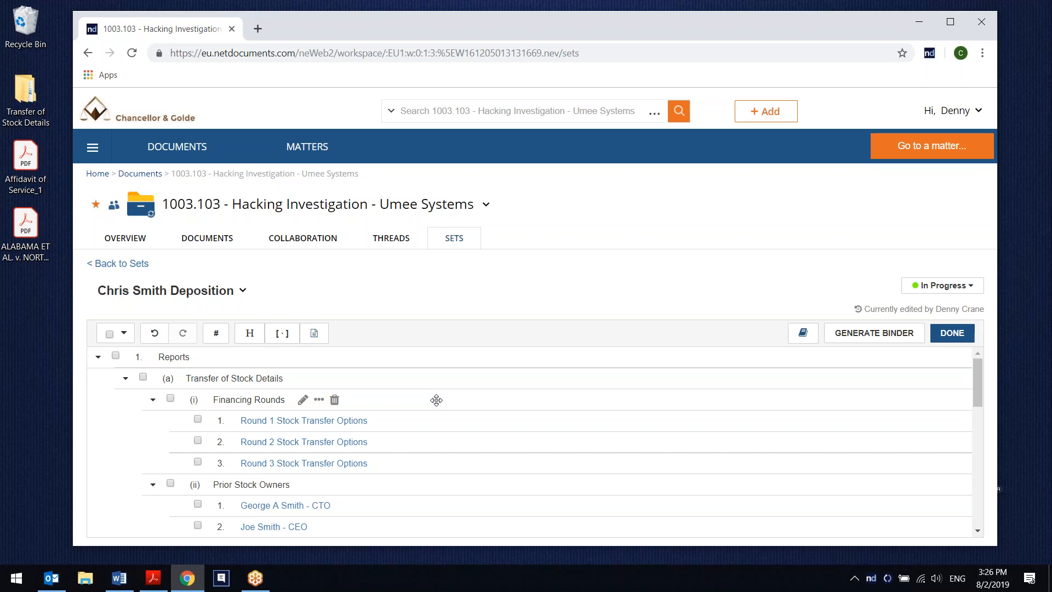
Fill the Traceroute Log placeholder under Reports with "ALABAMA ET AL. v. NORTH CAROLINA_1" from the desktop
{"action": "scroll", "coordinate": [436, 400], "scroll_direction": "down", "scroll_amount": 8}
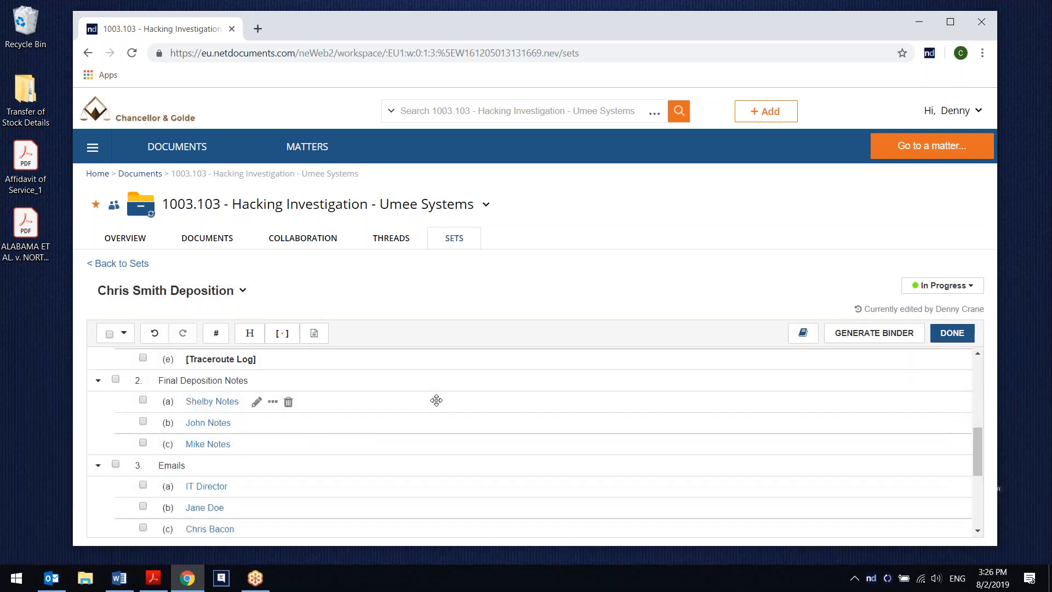
{"action": "scroll", "coordinate": [248, 362], "scroll_direction": "up", "scroll_amount": 1}
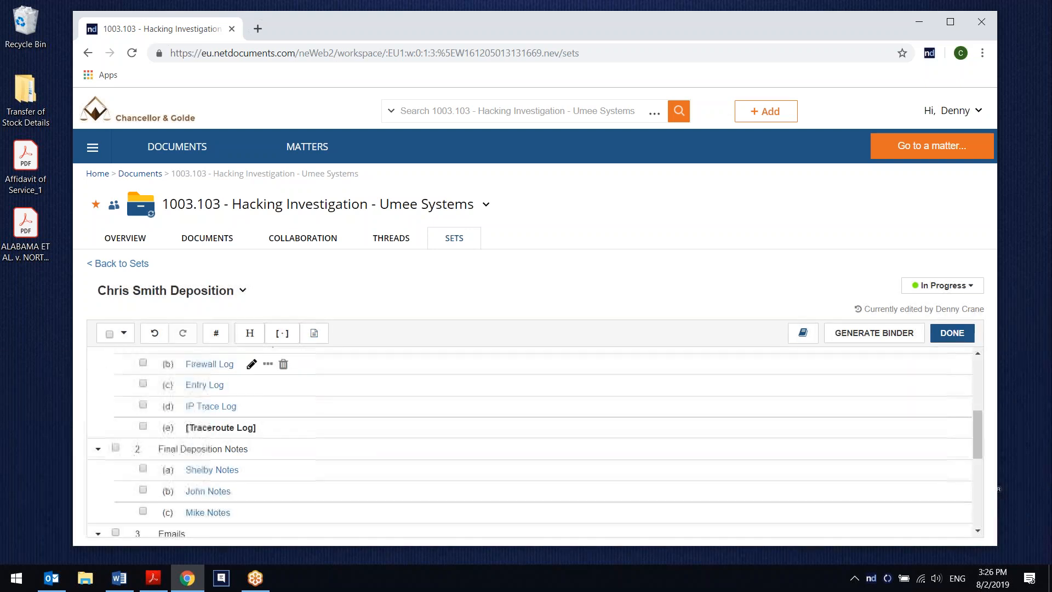
{"action": "left_click_drag", "start_coordinate": [17, 245], "coordinate": [202, 429]}
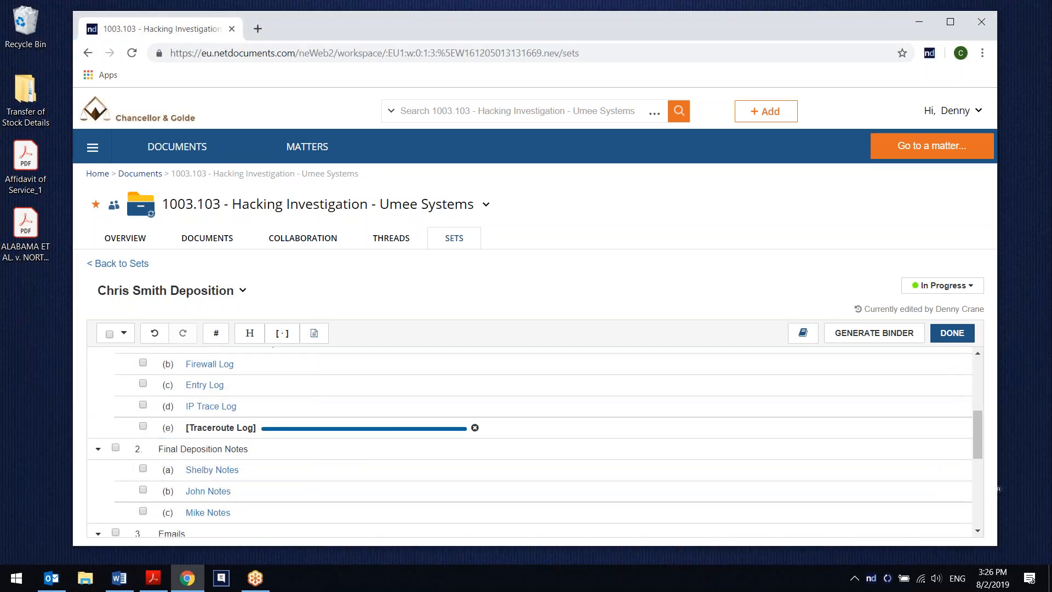
{"action": "mouse_move", "coordinate": [294, 456]}
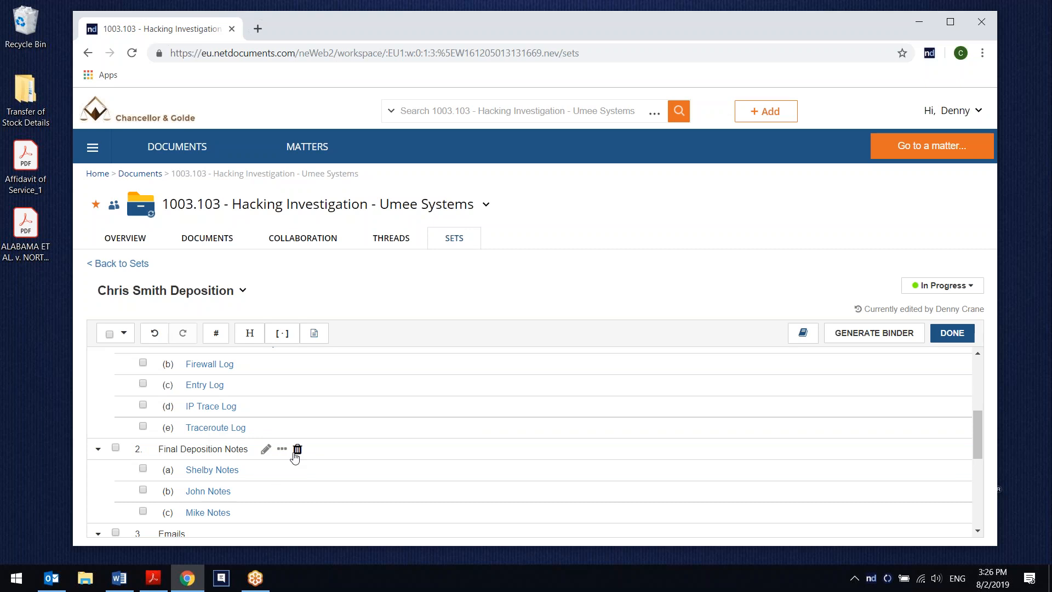
Remove the Transfer of Stock Details header and all of its child items from Reports
{"action": "scroll", "coordinate": [295, 457], "scroll_direction": "up", "scroll_amount": 5}
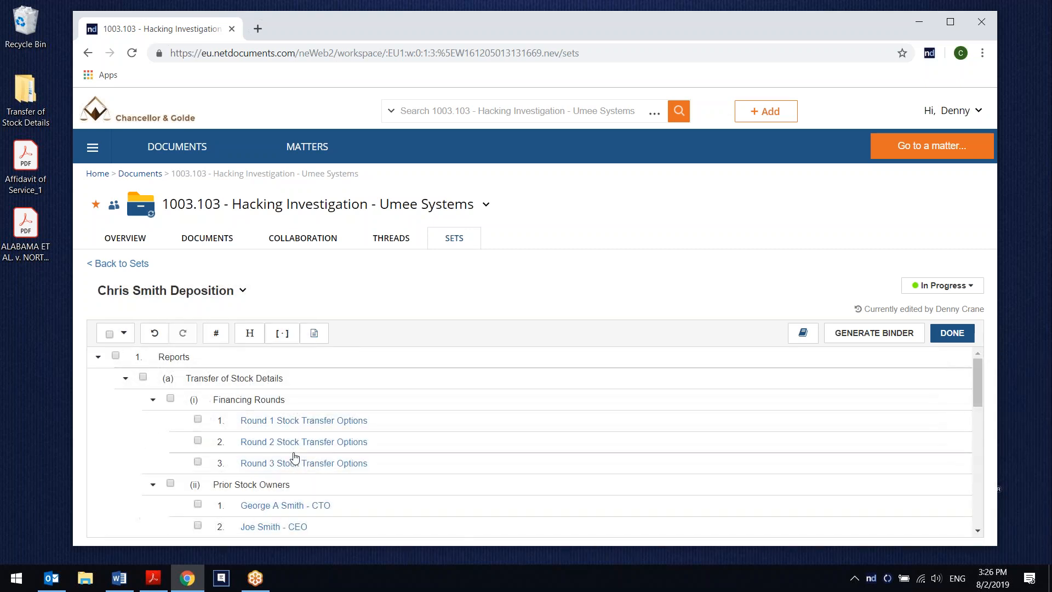
{"action": "left_click", "coordinate": [143, 378]}
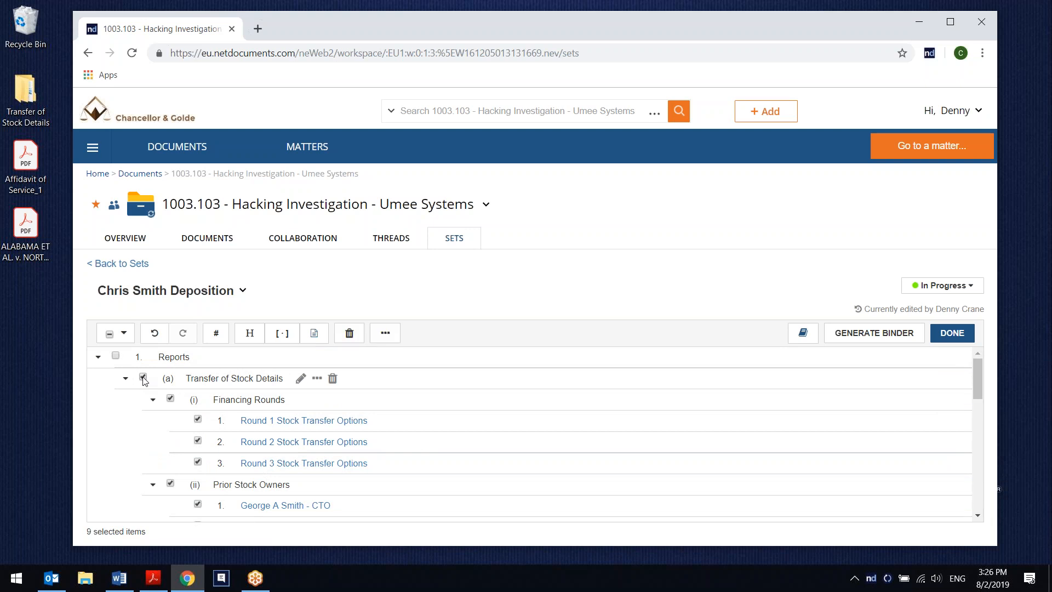
{"action": "left_click", "coordinate": [345, 336]}
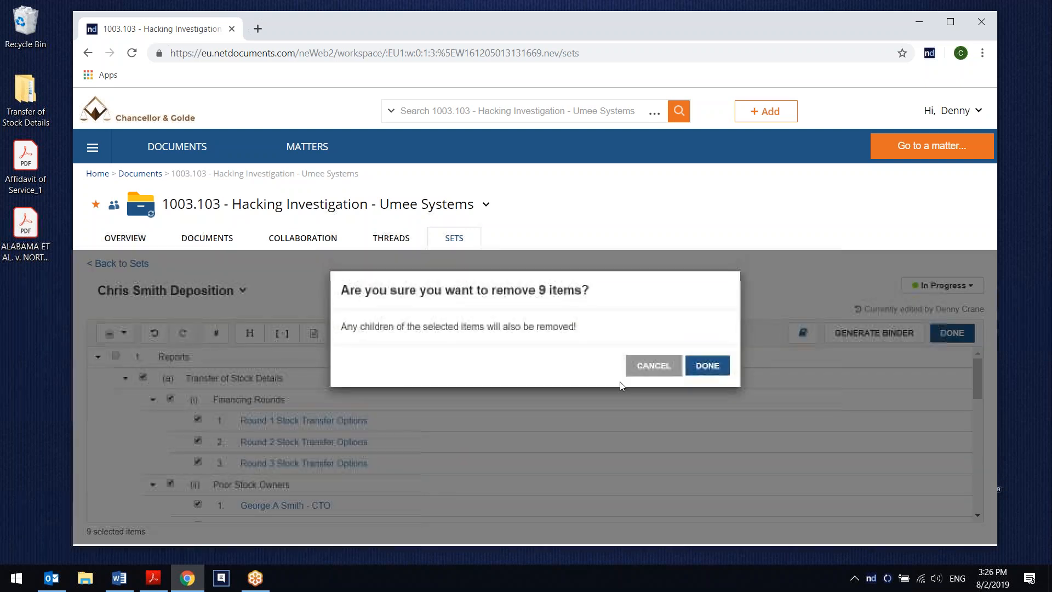
{"action": "left_click", "coordinate": [705, 365]}
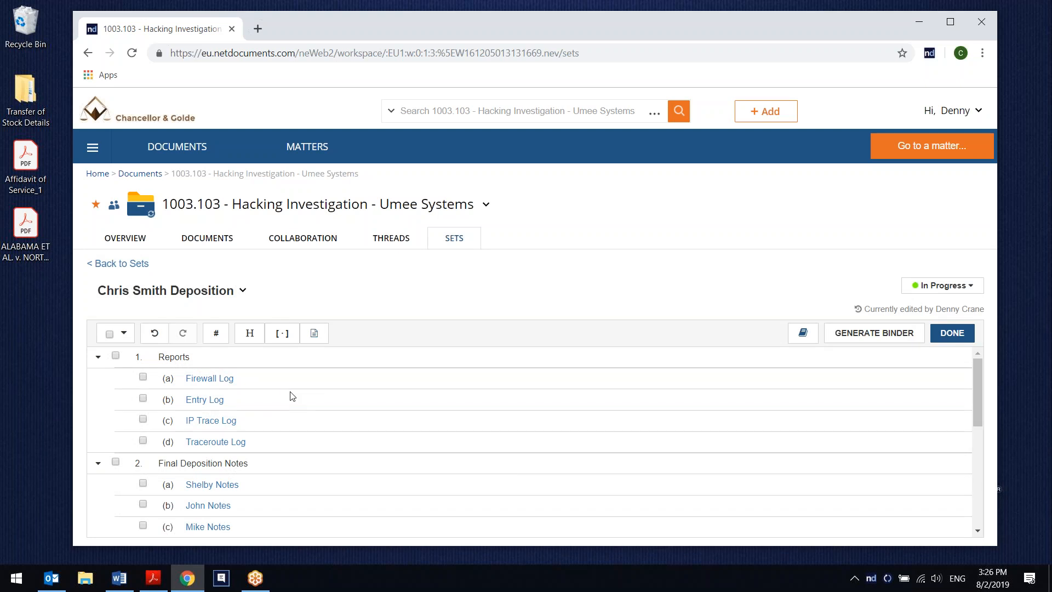
Maximize the browser and generate a binder of the set, keeping the default name and the index page bookmarked "Index Page"
{"action": "left_click", "coordinate": [948, 26]}
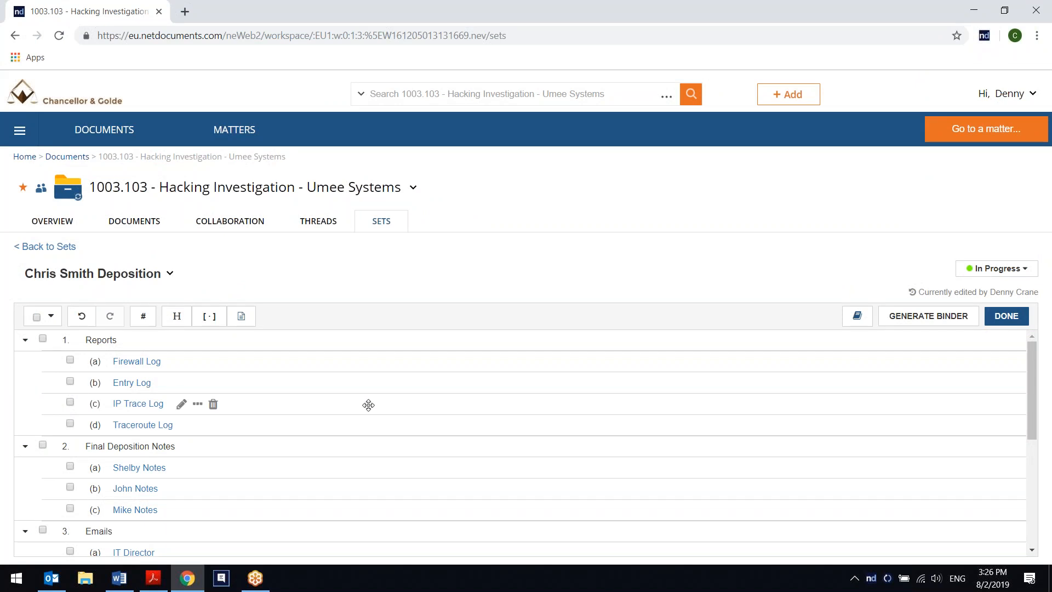
{"action": "left_click", "coordinate": [914, 317]}
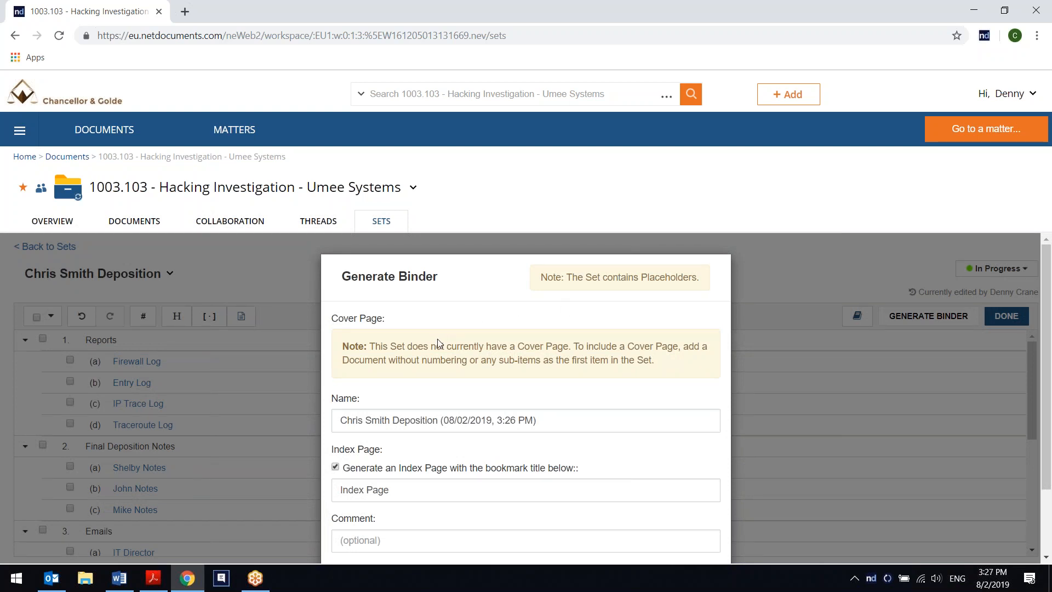
{"action": "scroll", "coordinate": [437, 340], "scroll_direction": "down", "scroll_amount": 2}
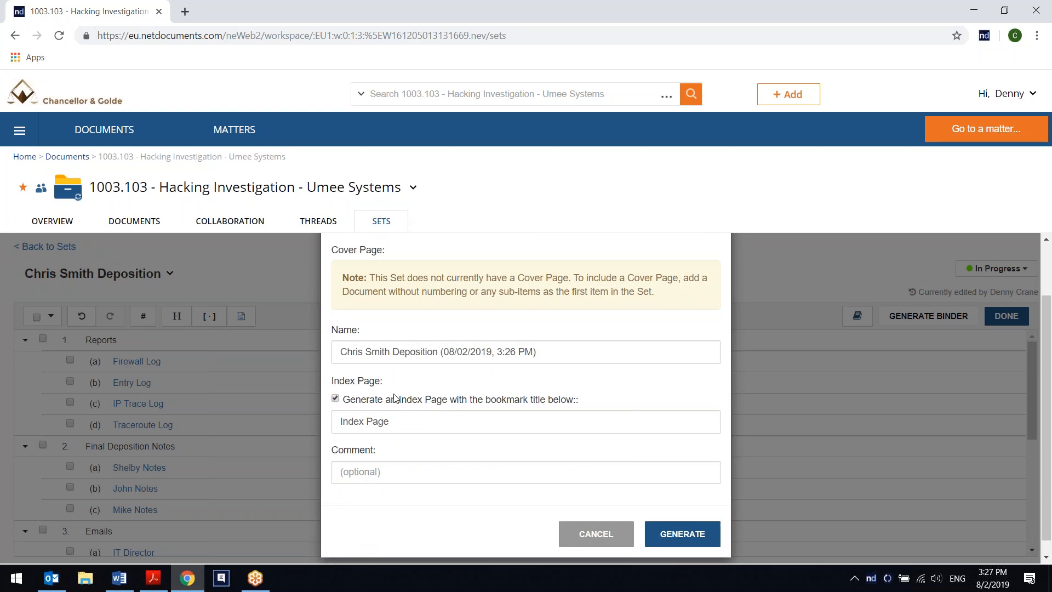
{"action": "left_click", "coordinate": [668, 537]}
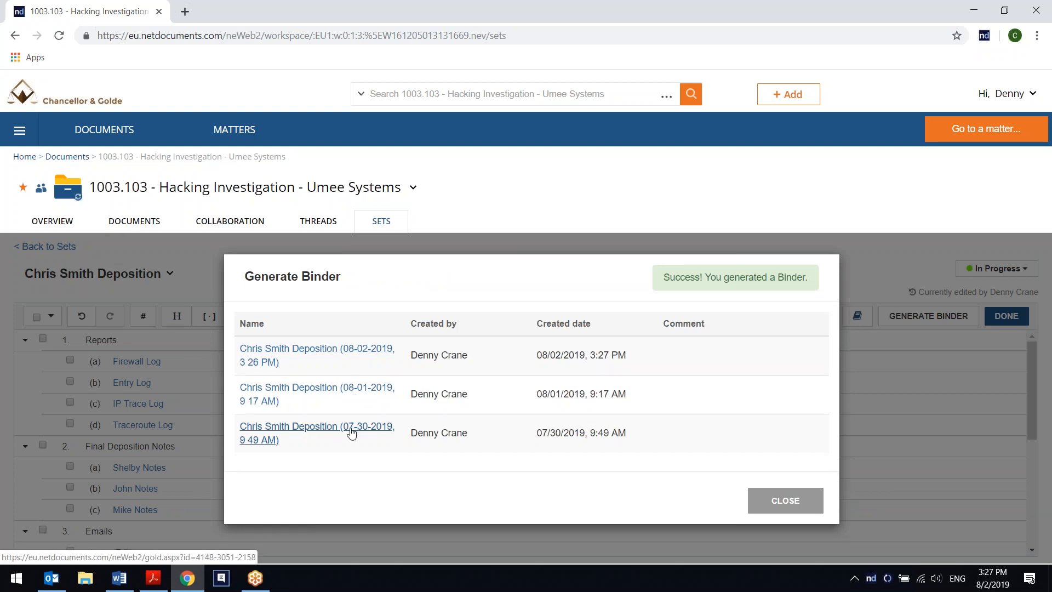
Open the newly generated binder PDF in Adobe Acrobat Reader and review its index page
{"action": "left_click", "coordinate": [317, 354]}
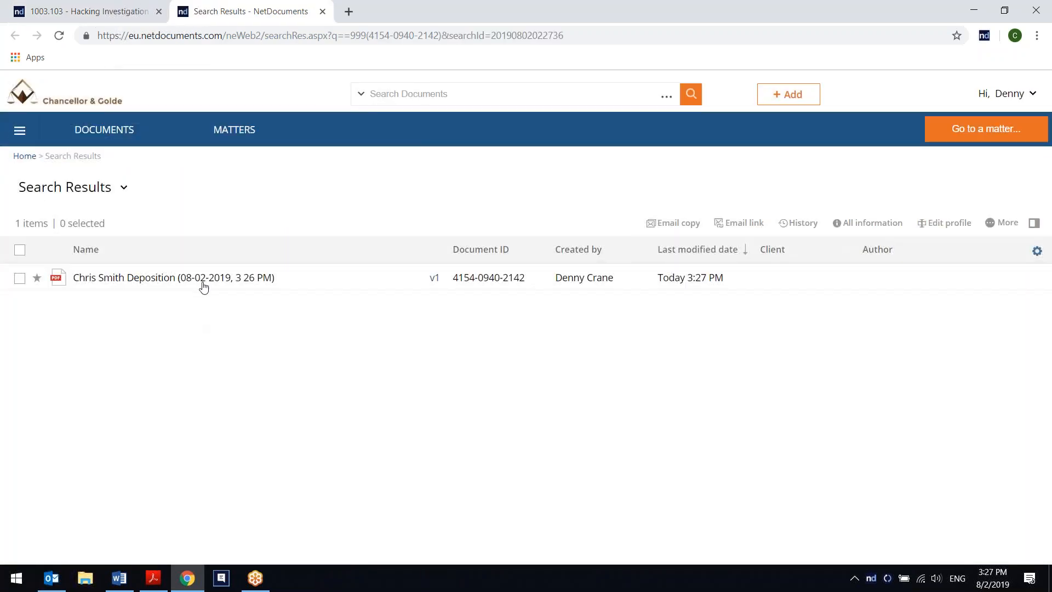
{"action": "left_click", "coordinate": [202, 283]}
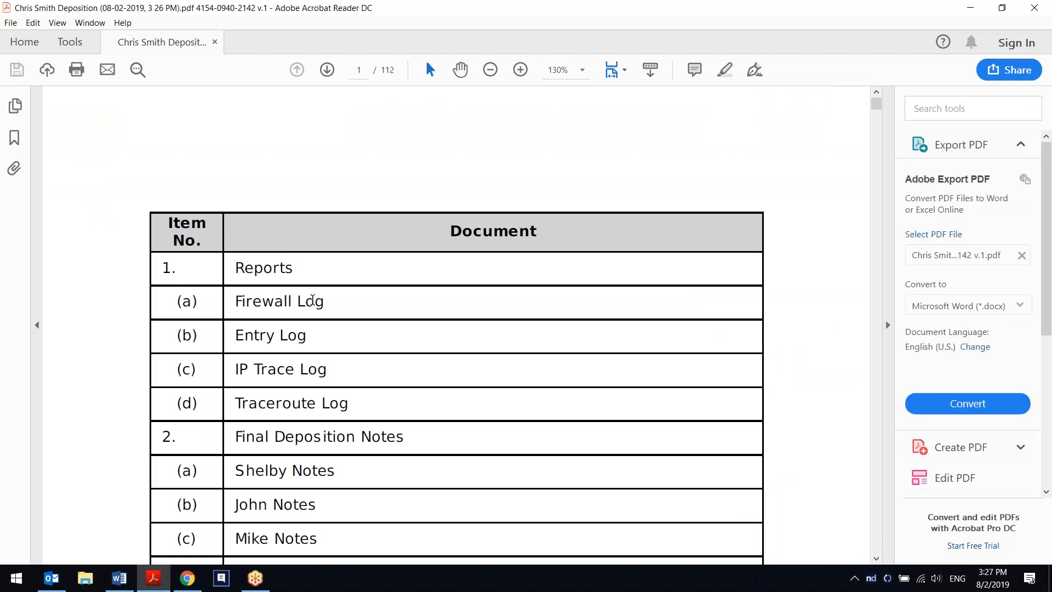
{"action": "scroll", "coordinate": [360, 312], "scroll_direction": "down", "scroll_amount": 3}
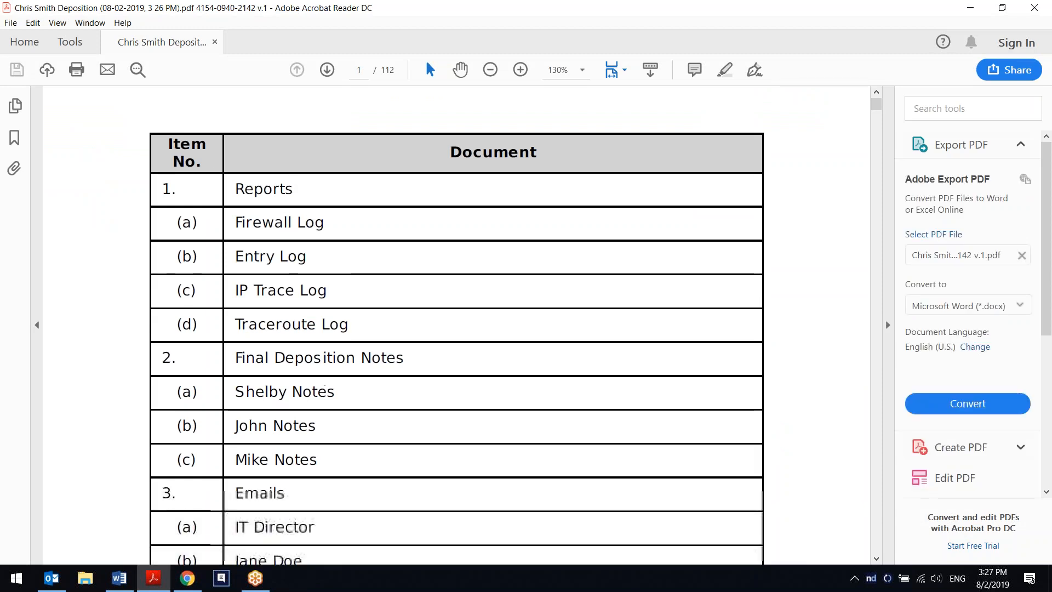
{"action": "scroll", "coordinate": [271, 365], "scroll_direction": "down", "scroll_amount": 1}
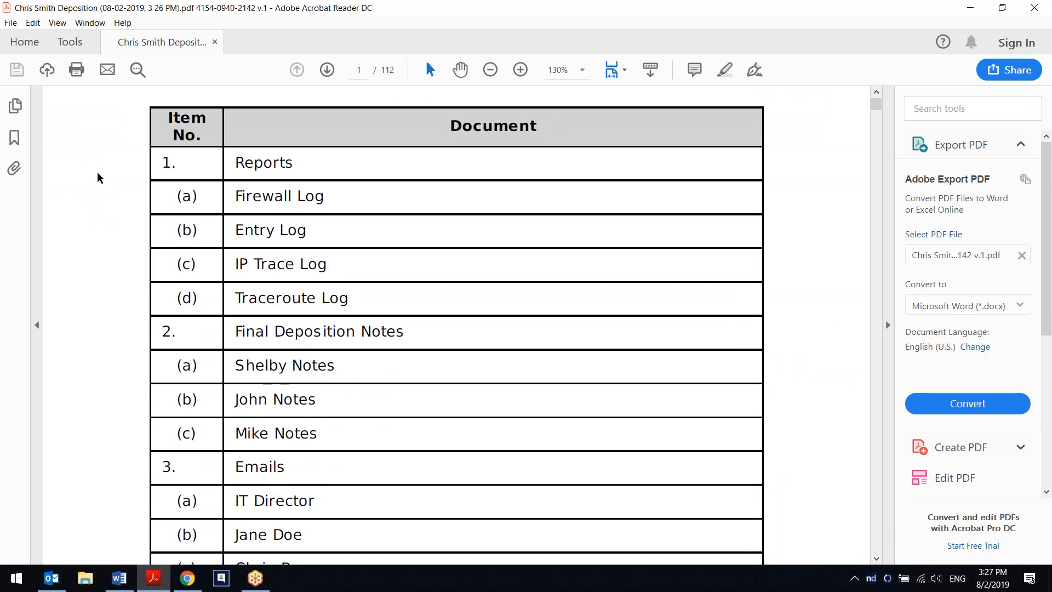
Show the binder's bookmarks and check bookmarked documents under Final Deposition Notes, Emails, Bank Statements and Documents to explain
{"action": "left_click", "coordinate": [15, 138]}
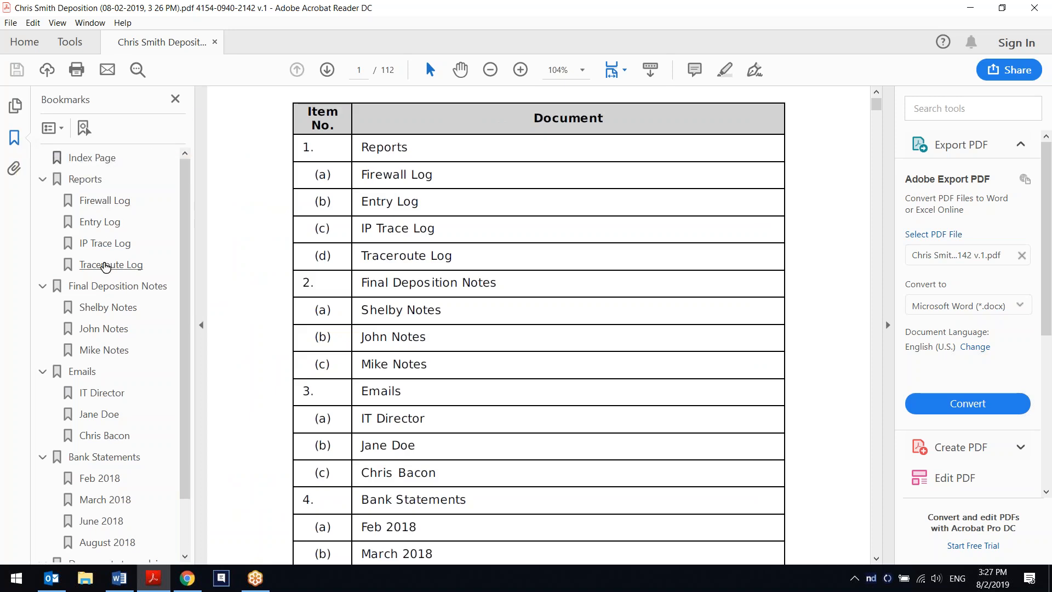
{"action": "left_click", "coordinate": [113, 352]}
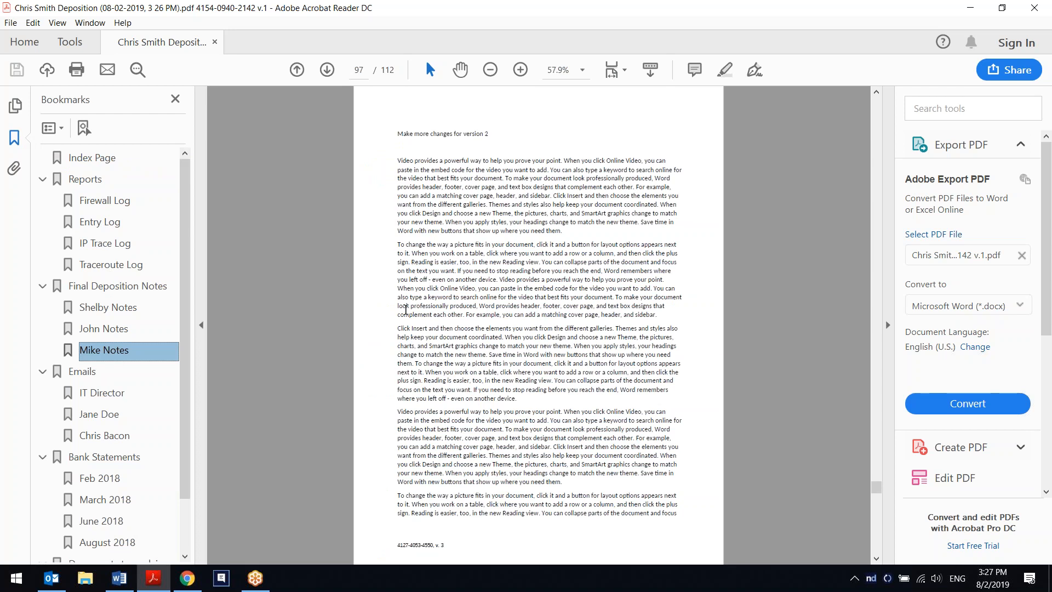
{"action": "left_click", "coordinate": [86, 417]}
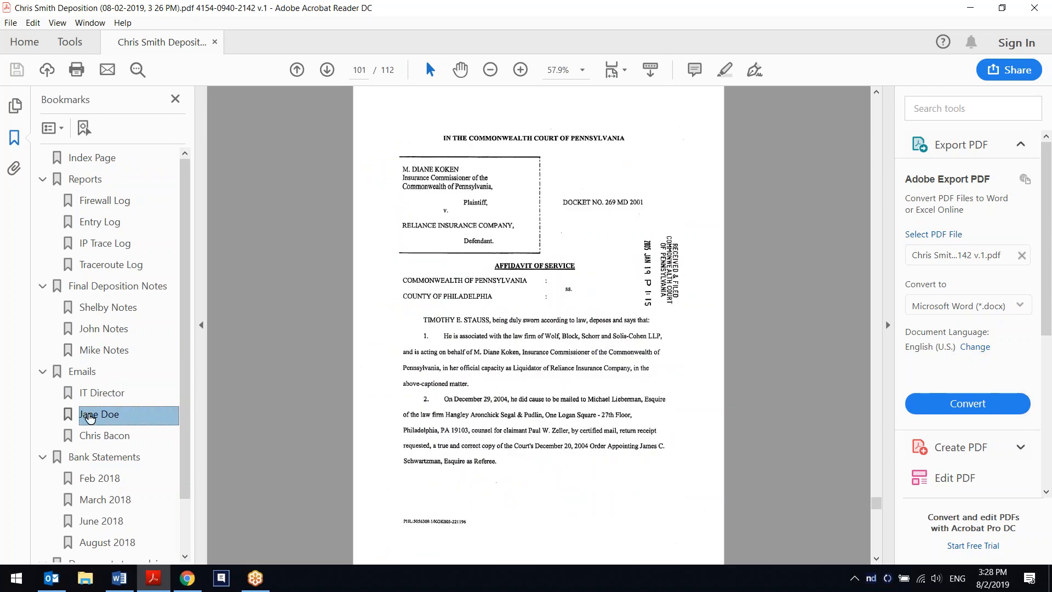
{"action": "scroll", "coordinate": [90, 427], "scroll_direction": "down", "scroll_amount": 2}
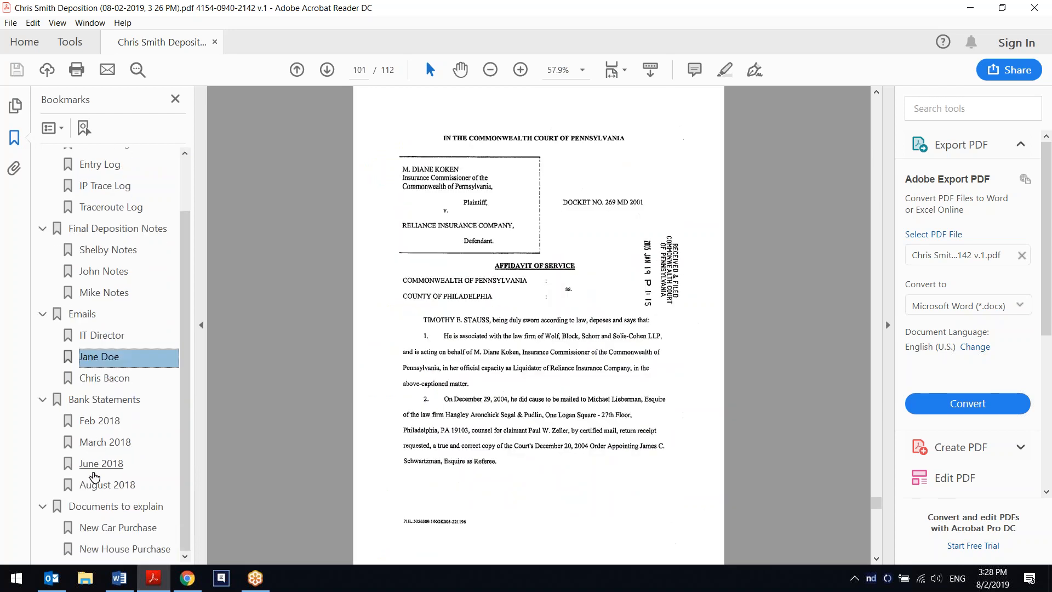
{"action": "left_click", "coordinate": [95, 487]}
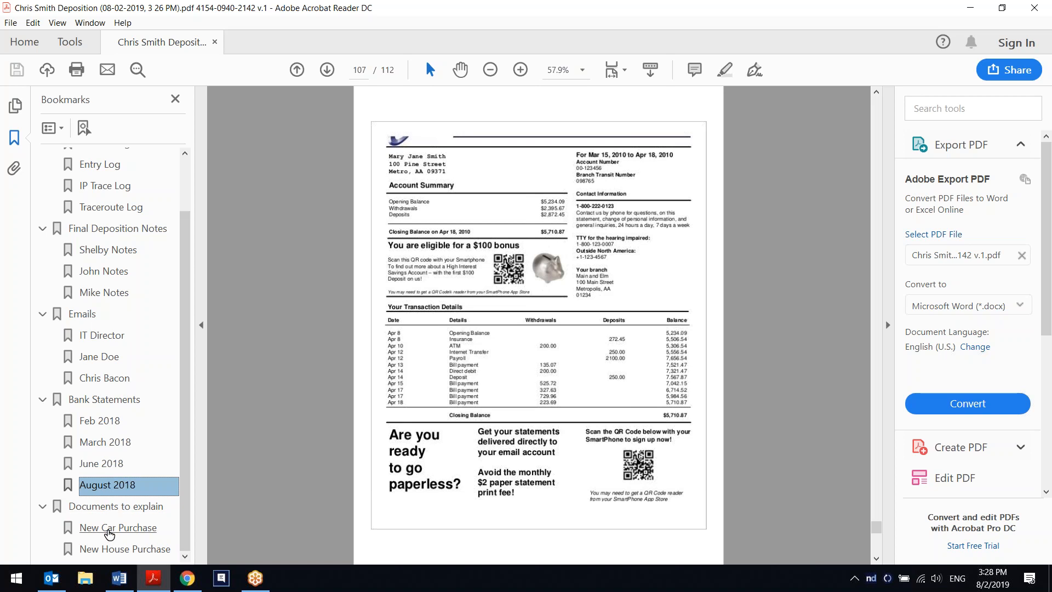
{"action": "left_click", "coordinate": [109, 529]}
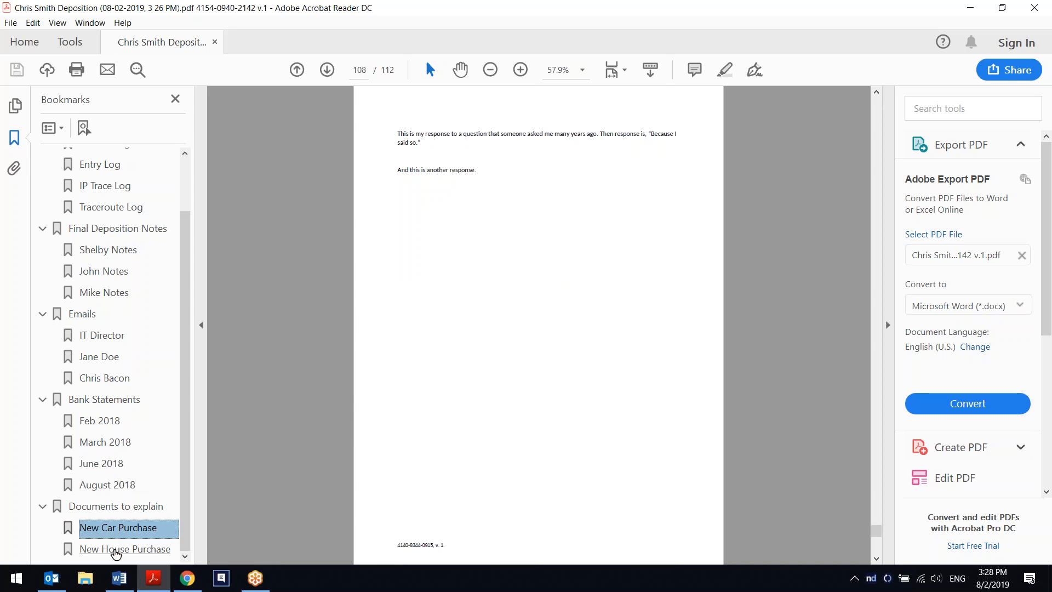
{"action": "left_click", "coordinate": [121, 548]}
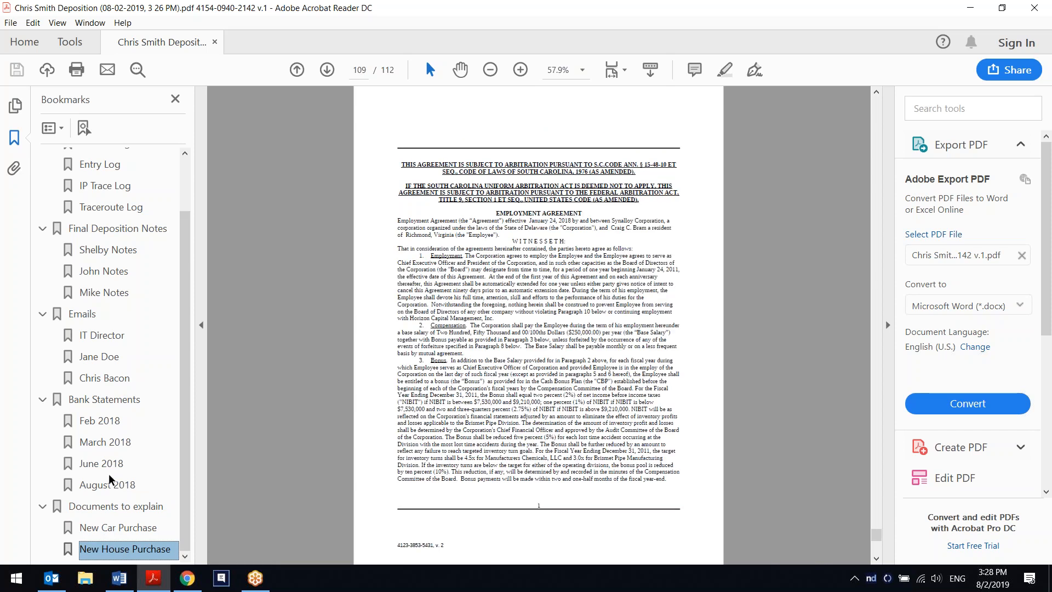
{"action": "left_click", "coordinate": [114, 443]}
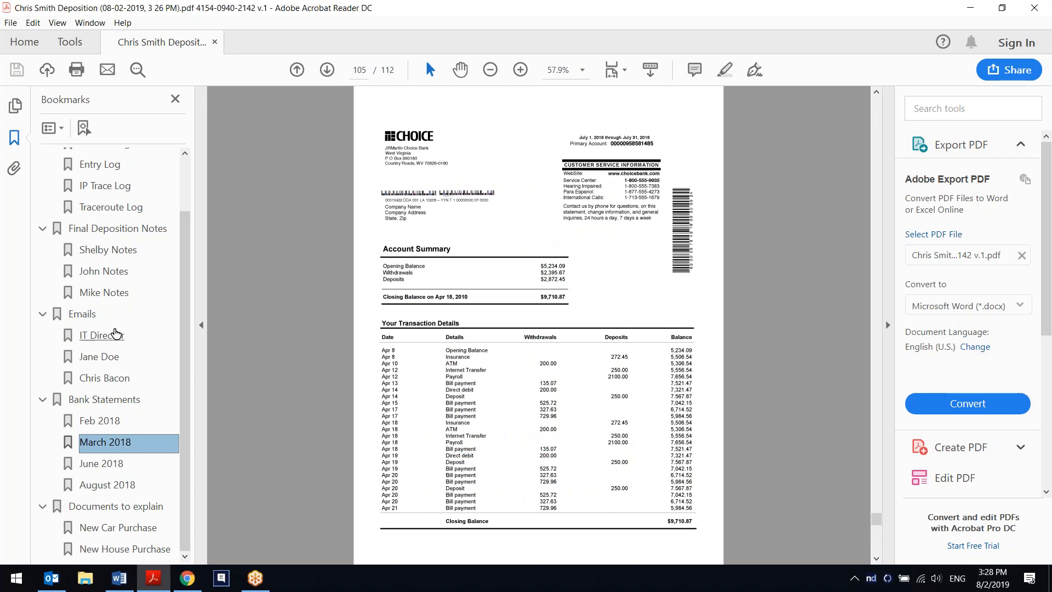
{"action": "left_click", "coordinate": [109, 338]}
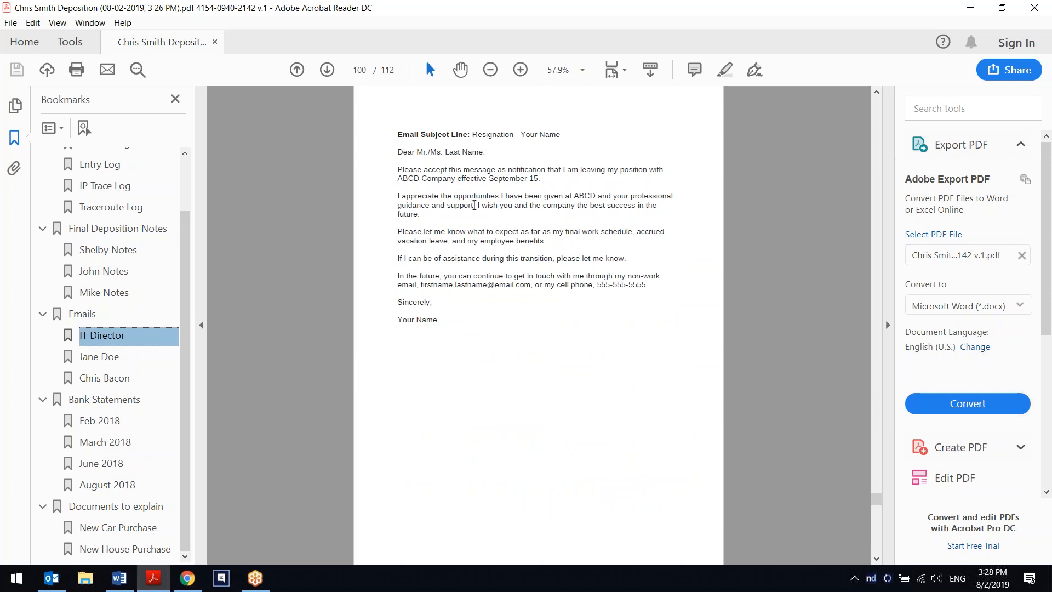
Close the binder PDF and its search results tab, and return to the Emails section of the deposition set in the browser
{"action": "left_click", "coordinate": [1035, 8]}
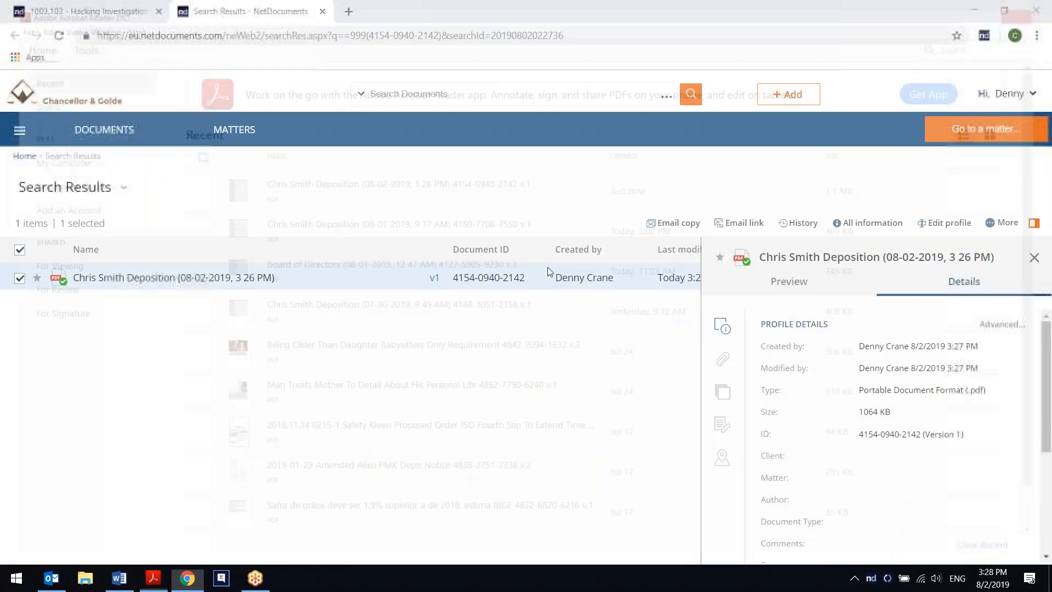
{"action": "left_click", "coordinate": [323, 11]}
{"action": "left_click", "coordinate": [768, 504]}
{"action": "scroll", "coordinate": [188, 485], "scroll_direction": "down", "scroll_amount": 1}
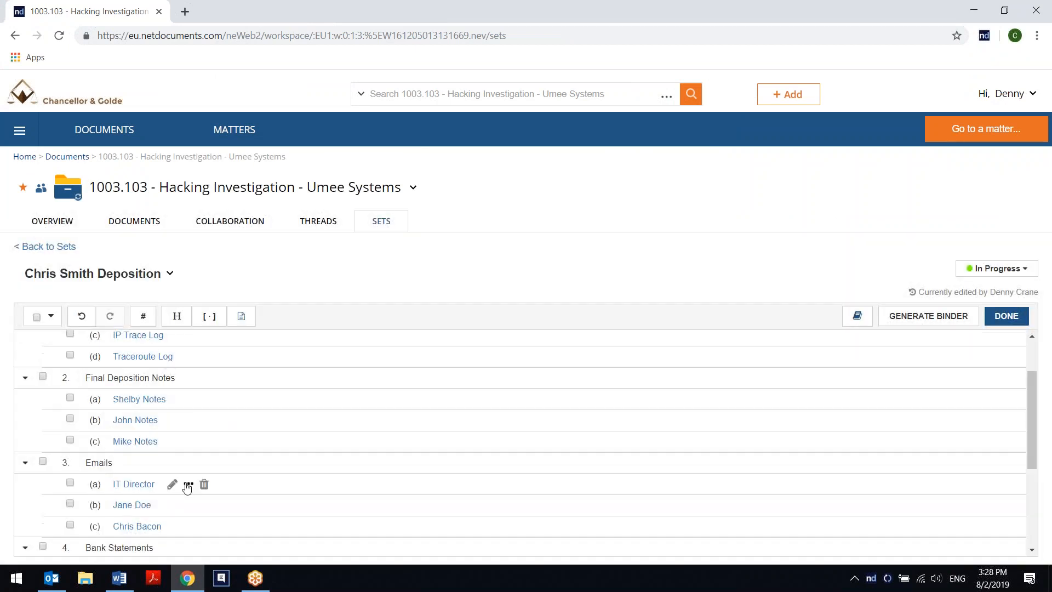
Look at the Replace Document options for the IT Director item under Emails, and close them without replacing it
{"action": "left_click", "coordinate": [188, 484]}
{"action": "scroll", "coordinate": [188, 487], "scroll_direction": "down", "scroll_amount": 2}
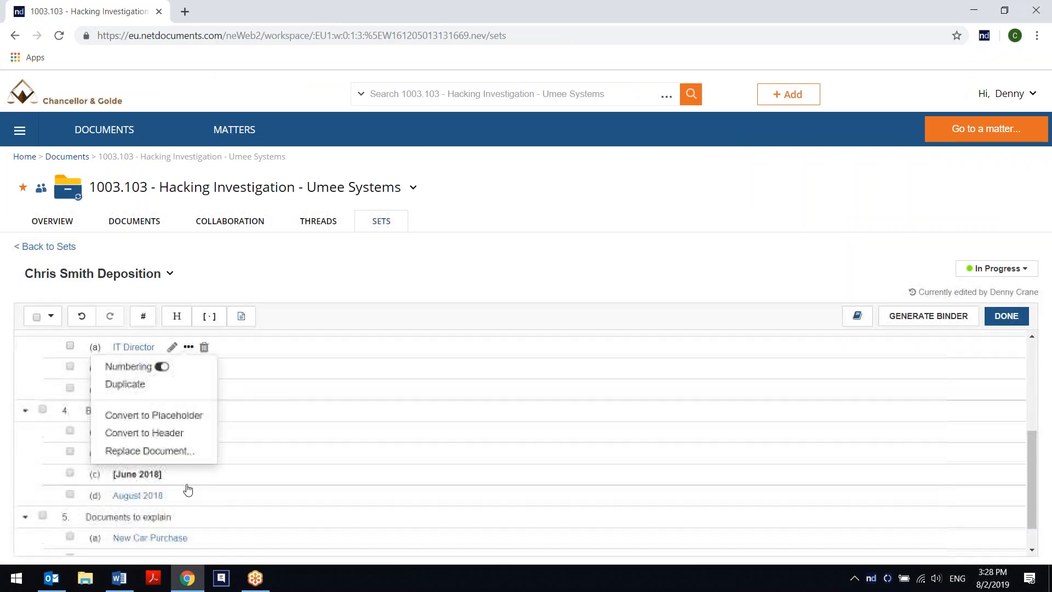
{"action": "left_click", "coordinate": [189, 348]}
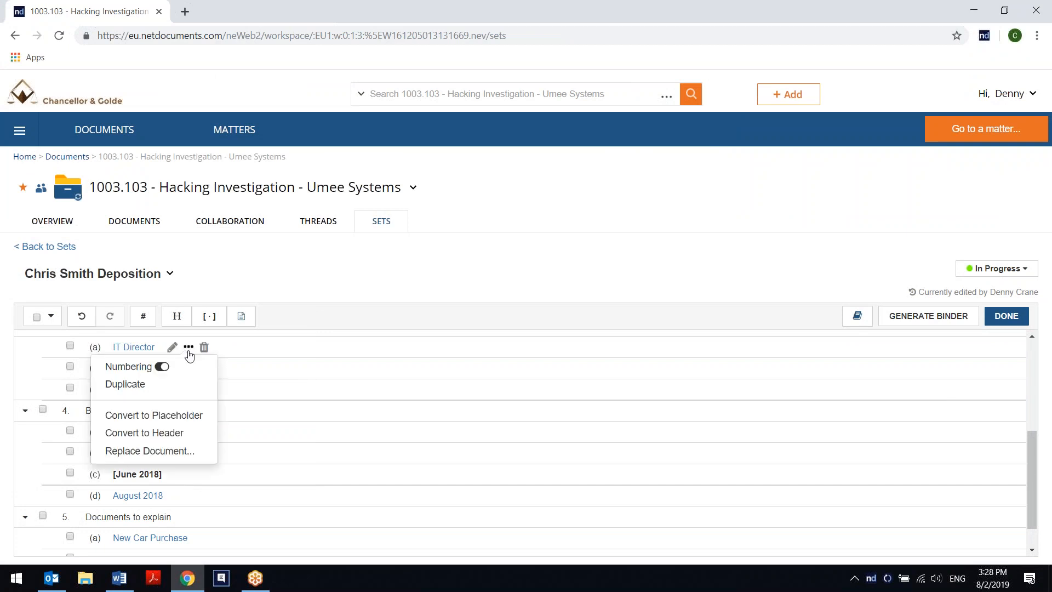
{"action": "left_click", "coordinate": [159, 453]}
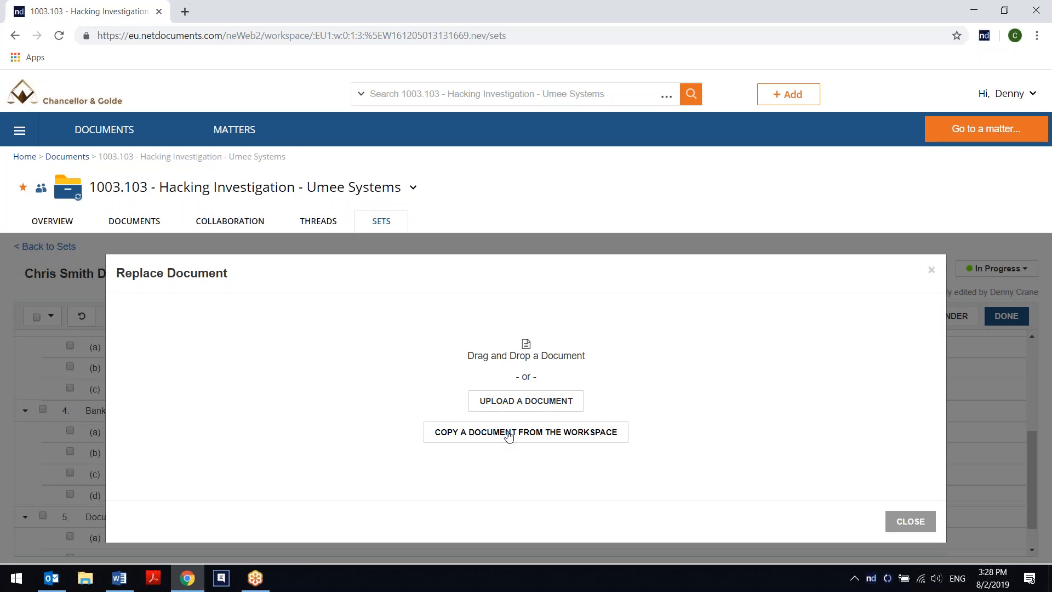
{"action": "left_click", "coordinate": [902, 525]}
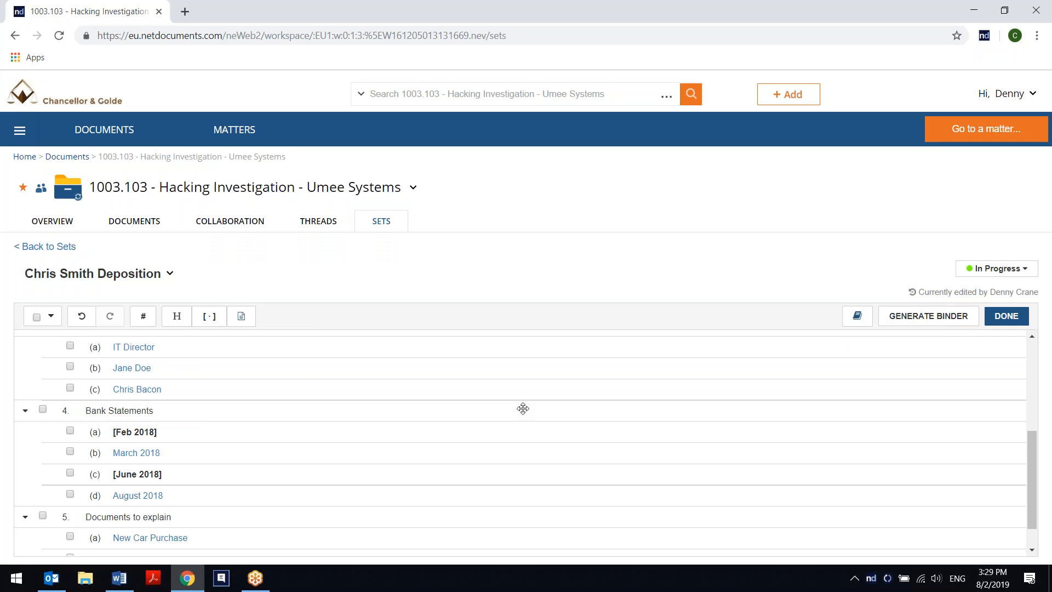
Open the set's activity history, review the logged binder, header and placeholder actions, and close it
{"action": "mouse_move", "coordinate": [520, 429]}
{"action": "left_click", "coordinate": [913, 293]}
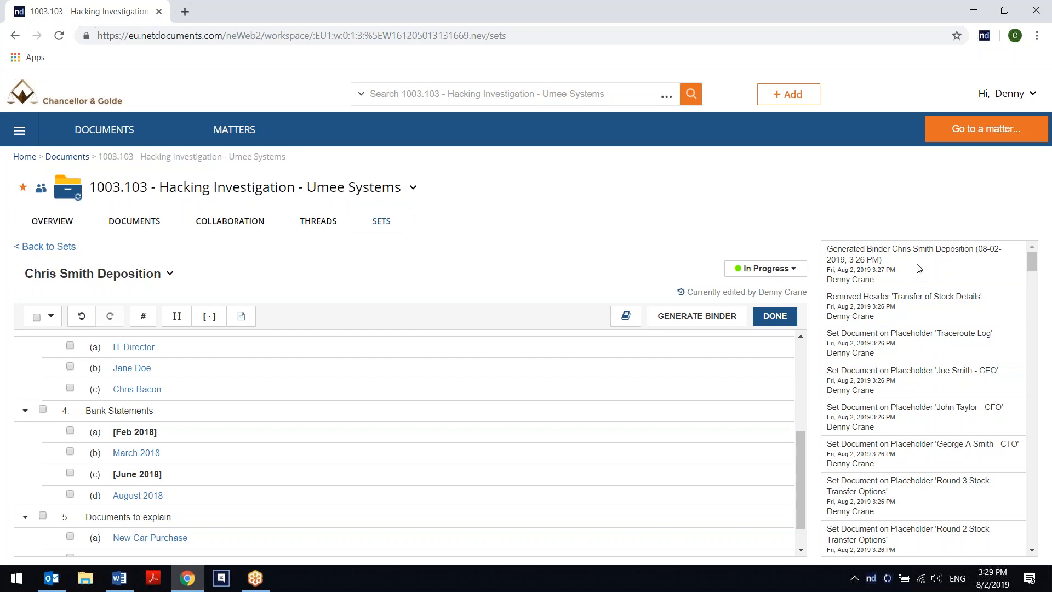
{"action": "scroll", "coordinate": [919, 268], "scroll_direction": "down", "scroll_amount": 5}
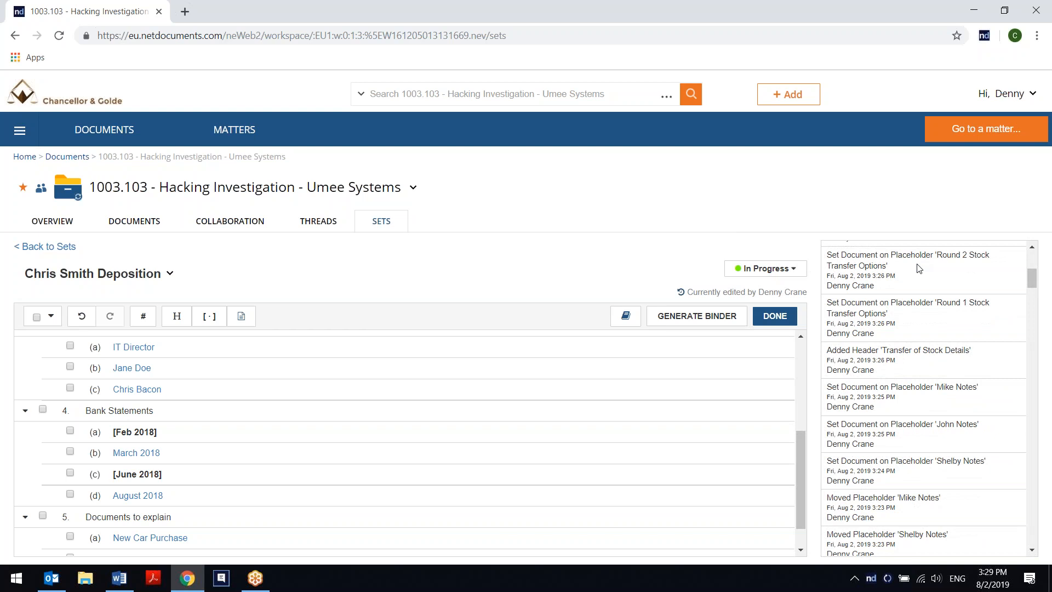
{"action": "scroll", "coordinate": [919, 268], "scroll_direction": "down", "scroll_amount": 3}
{"action": "scroll", "coordinate": [919, 298], "scroll_direction": "up", "scroll_amount": 2}
{"action": "left_click", "coordinate": [681, 292]}
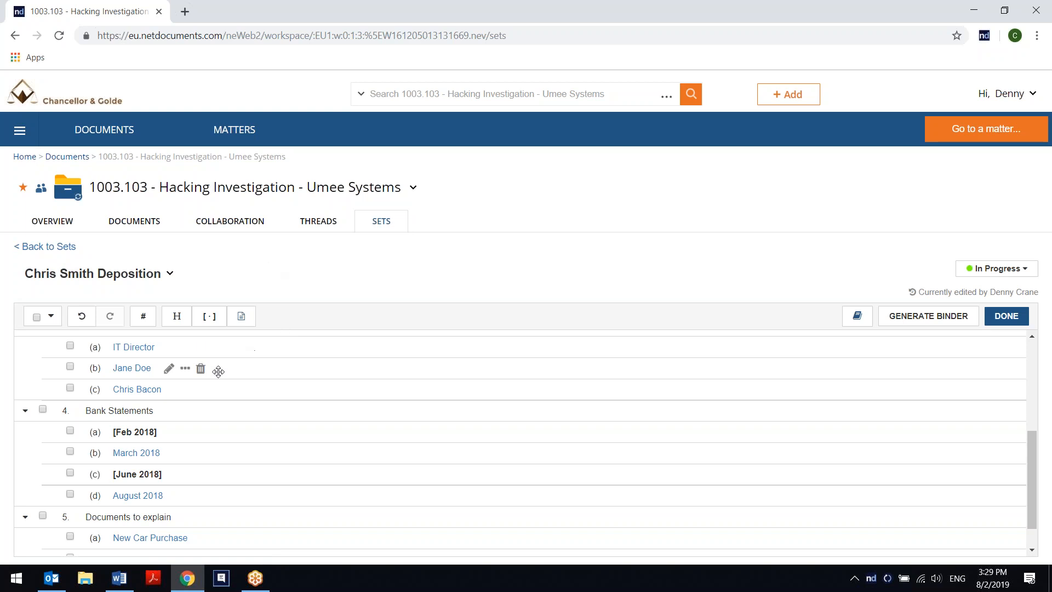
Clone the deposition set under the new deponent's full name, with Replace Documents with Placeholders enabled
{"action": "left_click", "coordinate": [138, 278]}
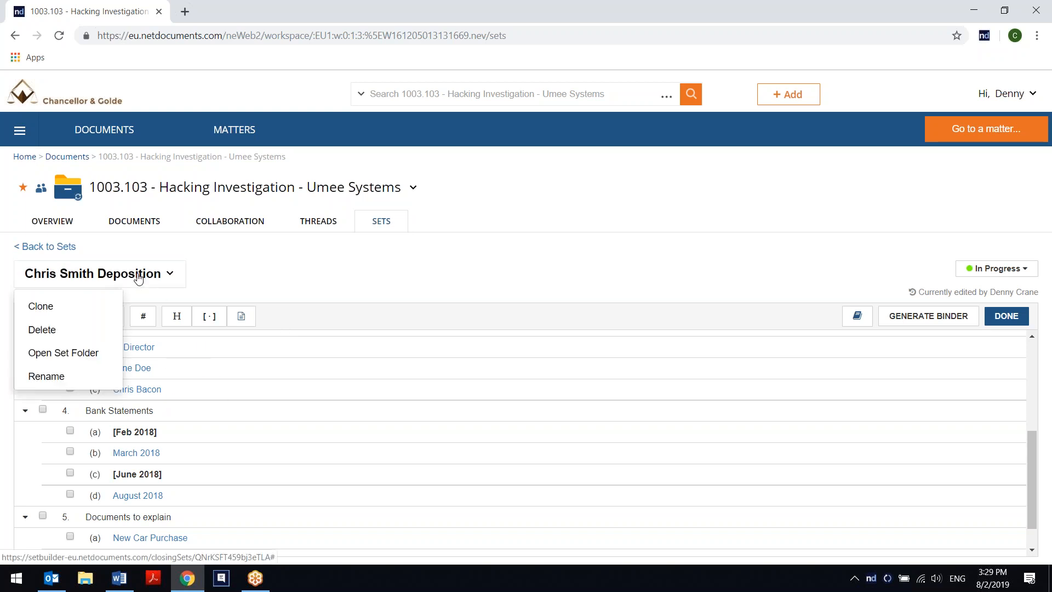
{"action": "left_click", "coordinate": [49, 307]}
{"action": "type", "text": "Jane Doe"}
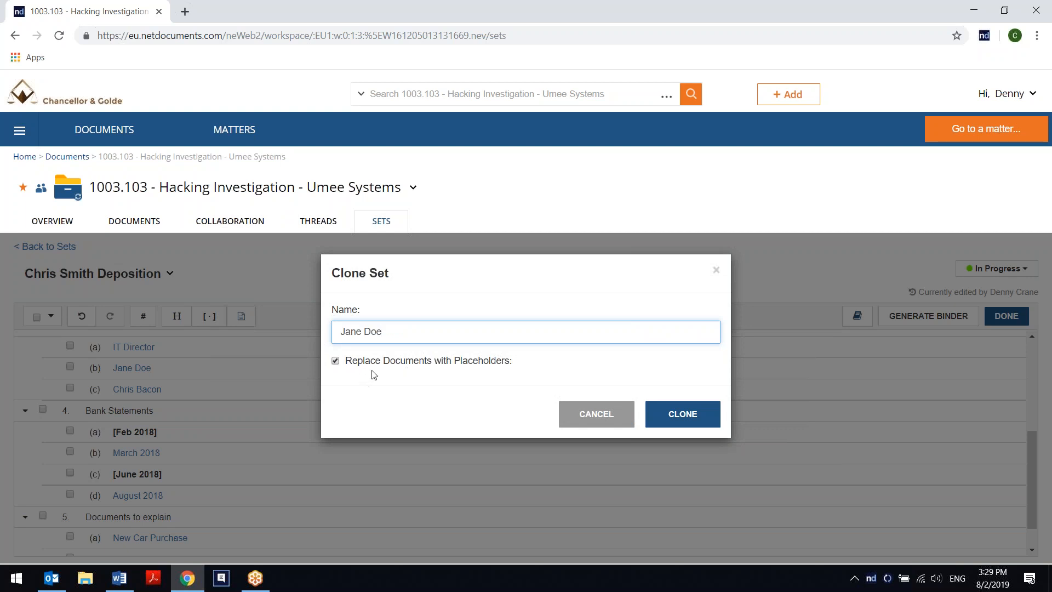
{"action": "left_click", "coordinate": [683, 414]}
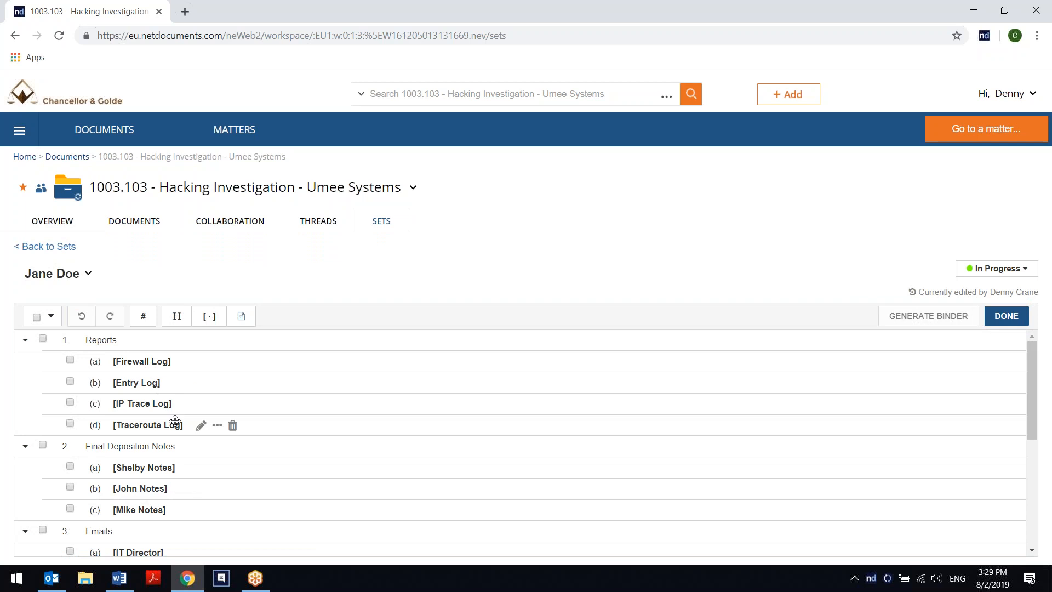
Review the cloned set's placeholders from Reports through Documents to explain, and return to the list of sets
{"action": "scroll", "coordinate": [177, 417], "scroll_direction": "down", "scroll_amount": 1}
{"action": "scroll", "coordinate": [179, 416], "scroll_direction": "down", "scroll_amount": 1}
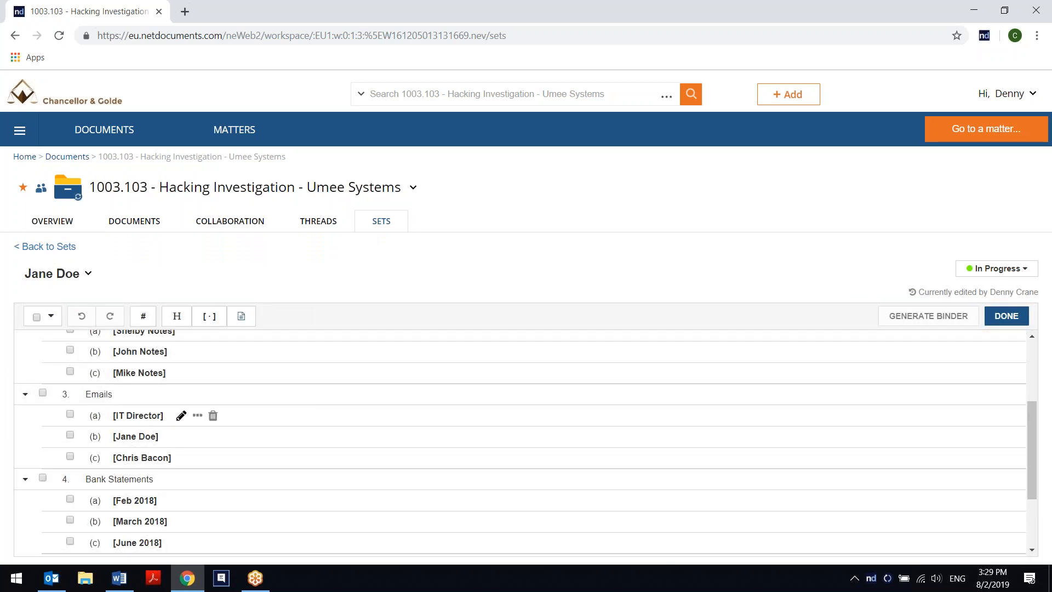
{"action": "scroll", "coordinate": [180, 417], "scroll_direction": "down", "scroll_amount": 1}
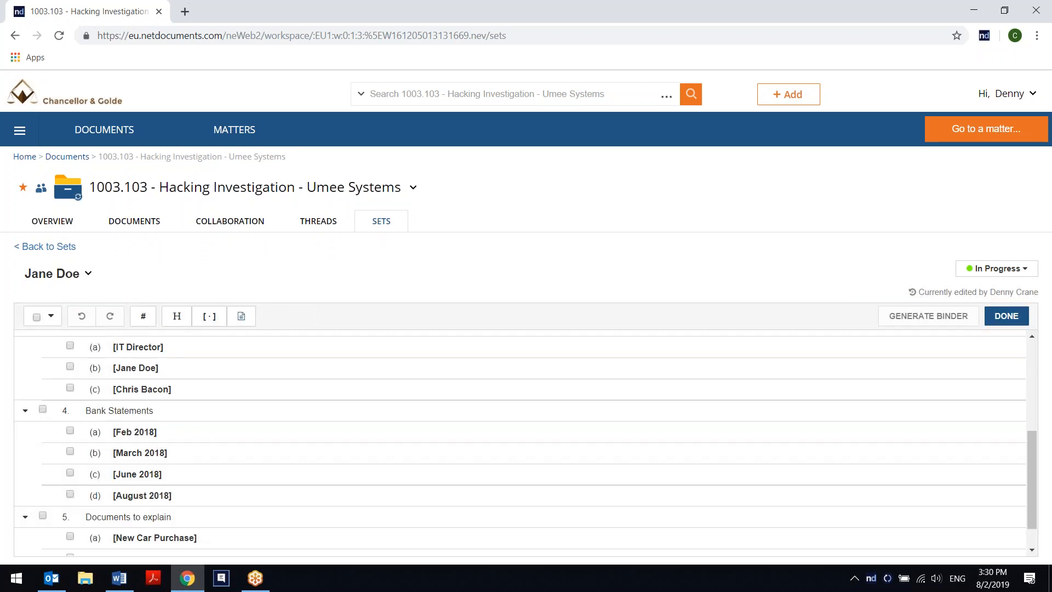
{"action": "scroll", "coordinate": [181, 416], "scroll_direction": "down", "scroll_amount": 1}
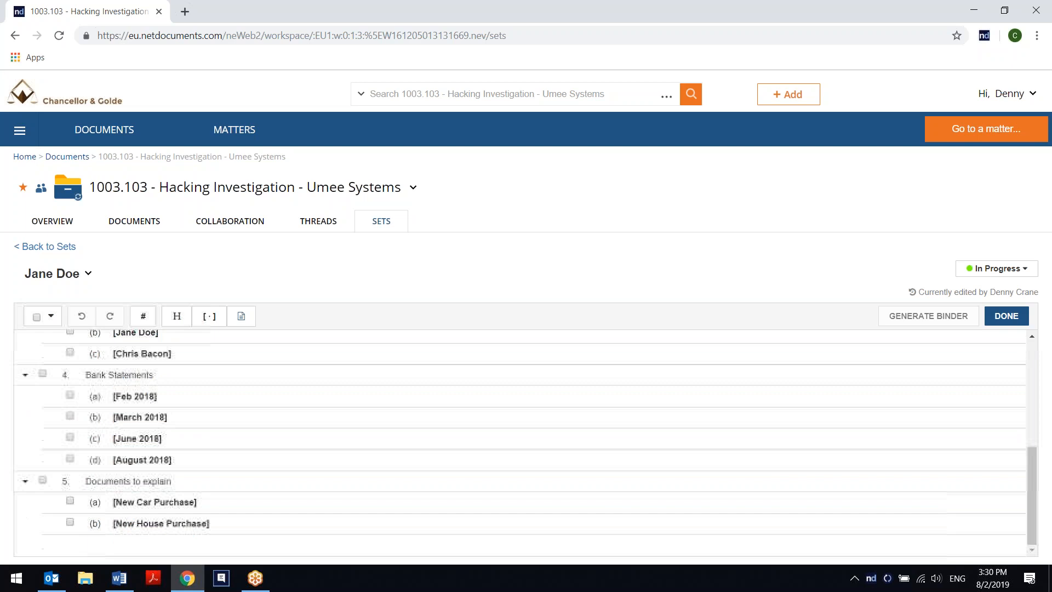
{"action": "left_click", "coordinate": [62, 247]}
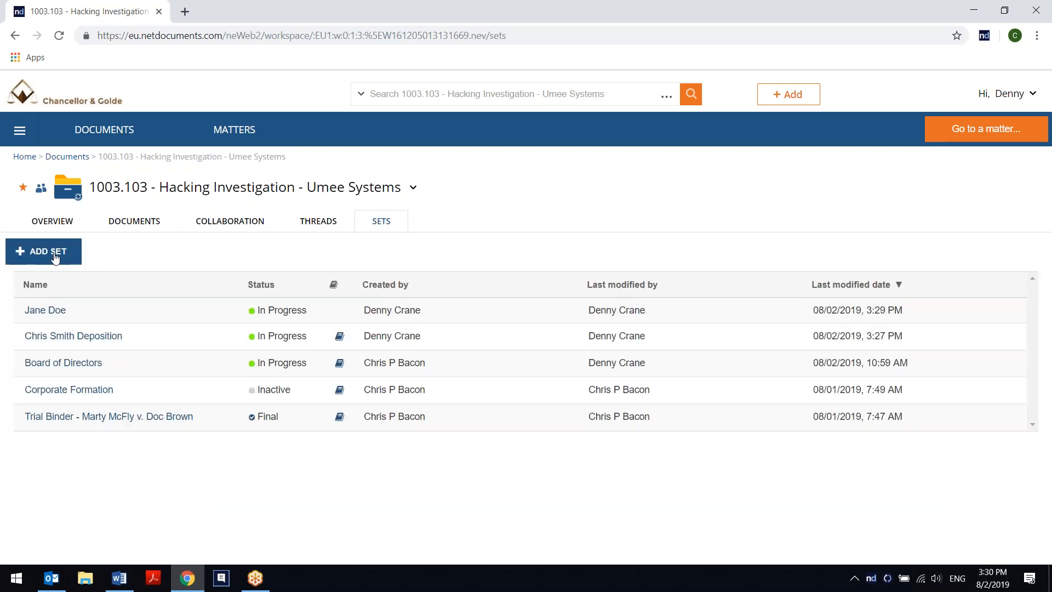
Look at the Add New Set dialog and cancel it without naming a set
{"action": "left_click", "coordinate": [54, 257]}
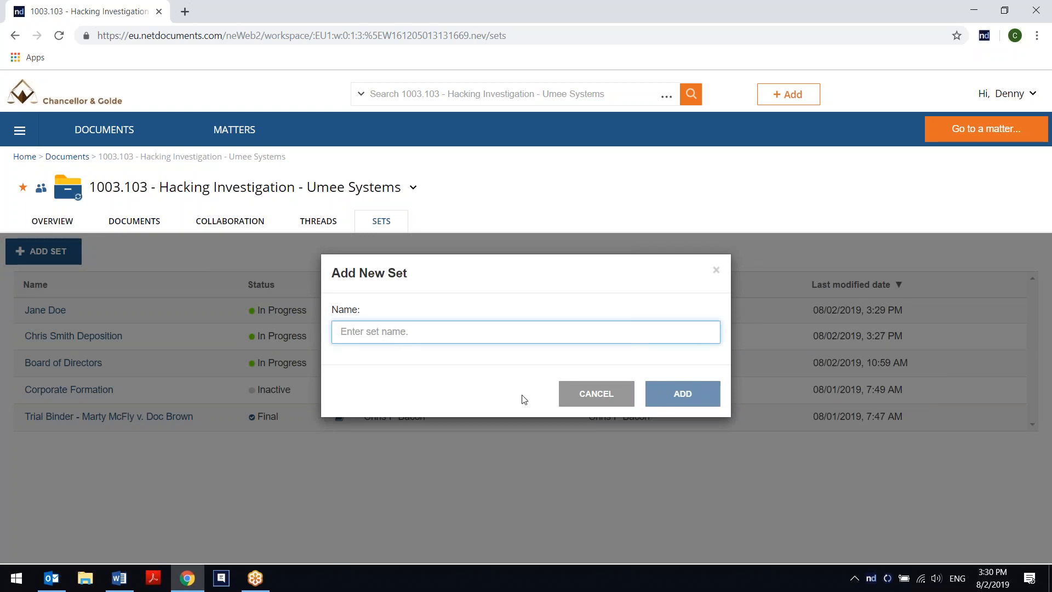
{"action": "left_click", "coordinate": [589, 400]}
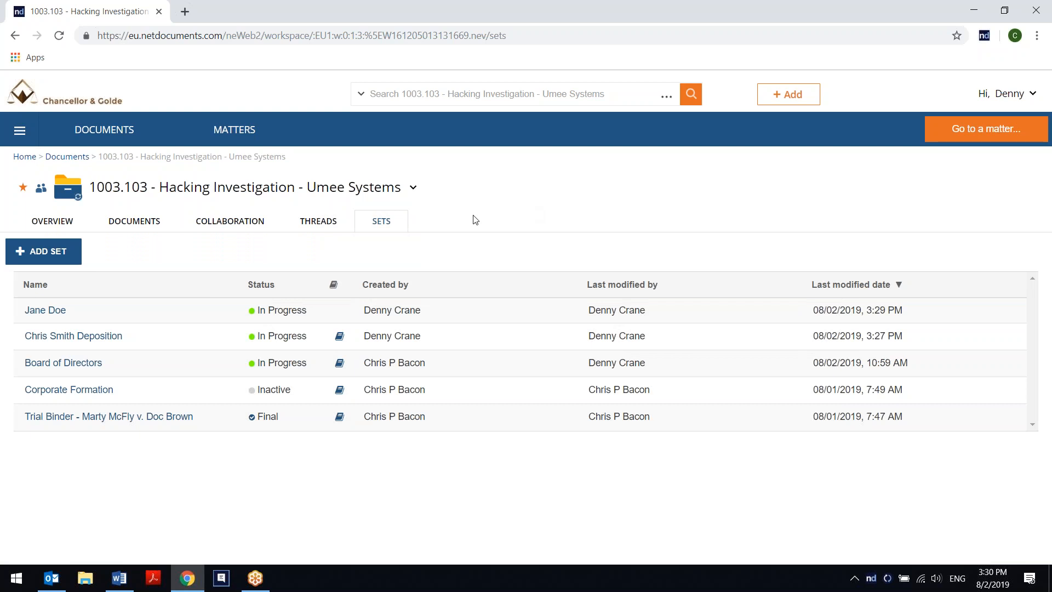
{"action": "left_click", "coordinate": [834, 19]}
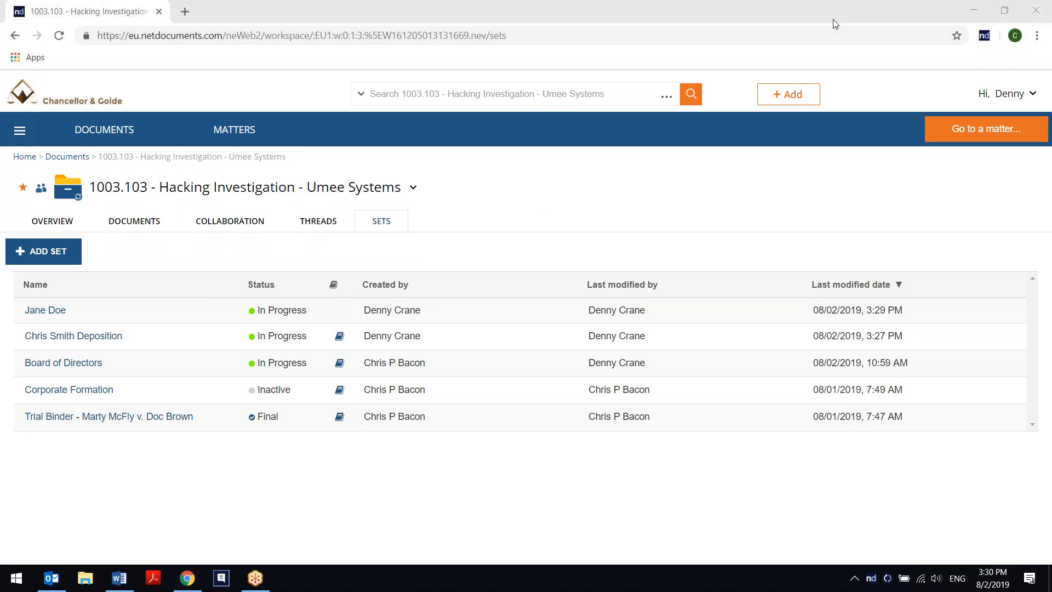